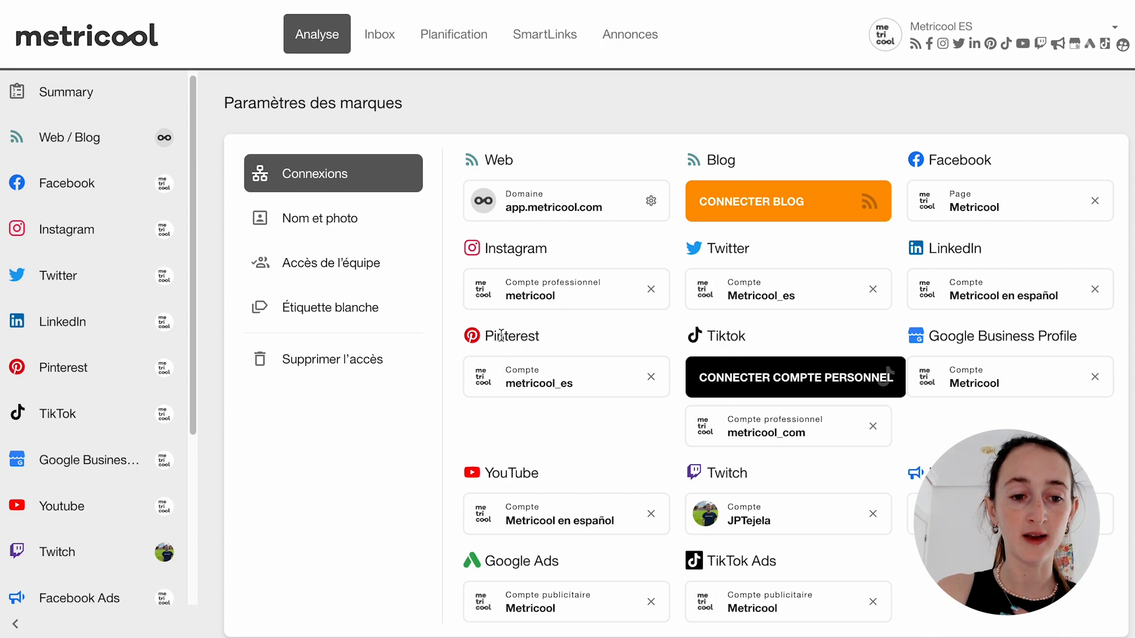
- Open the Pinterest analytics and check the available date range presets for the Pins report
{"action": "scroll", "coordinate": [65, 336], "scroll_direction": "up", "scroll_amount": 1}
{"action": "left_click", "coordinate": [69, 363]}
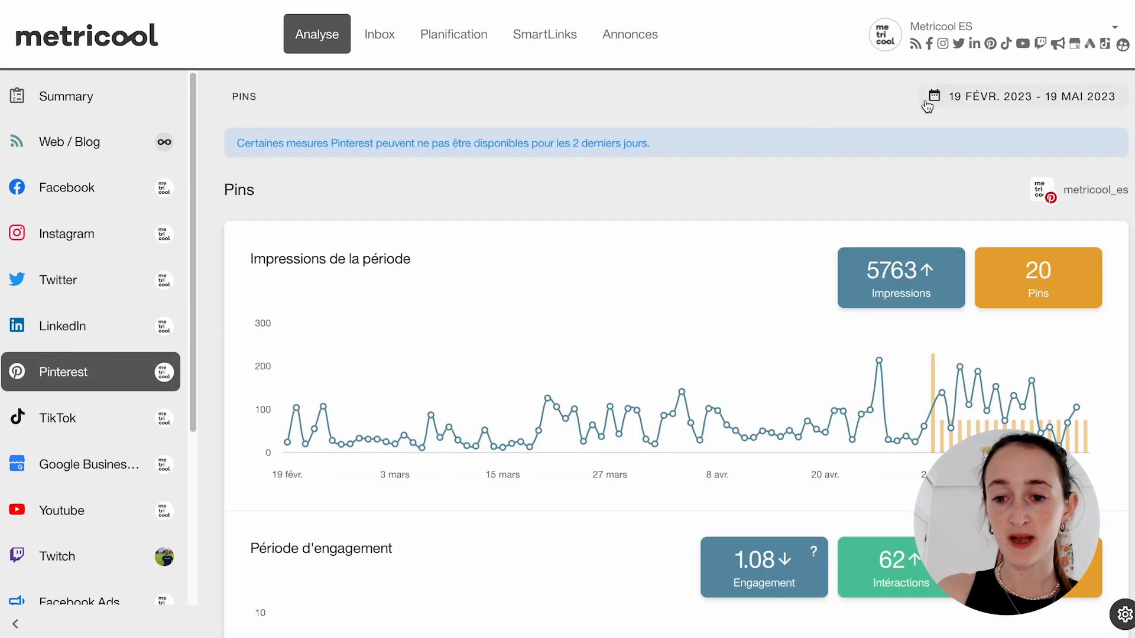
{"action": "left_click", "coordinate": [985, 98]}
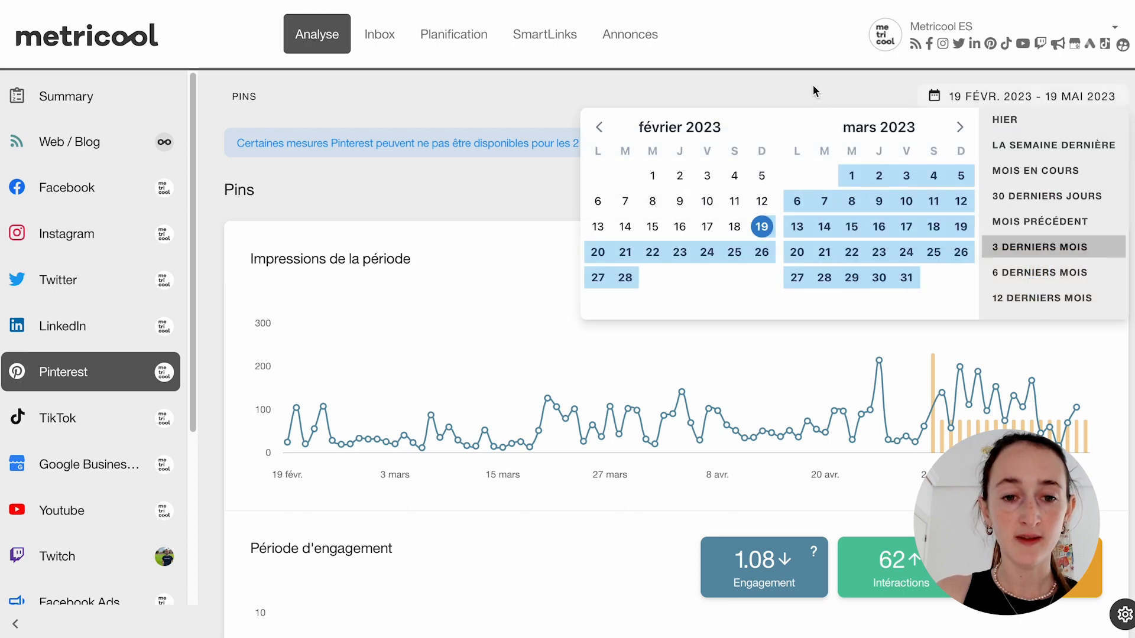
{"action": "left_click", "coordinate": [442, 185]}
- Examine the Pinterest impressions, engagement and interactions charts together with their summary figures for the period
{"action": "scroll", "coordinate": [410, 197], "scroll_direction": "down", "scroll_amount": 3}
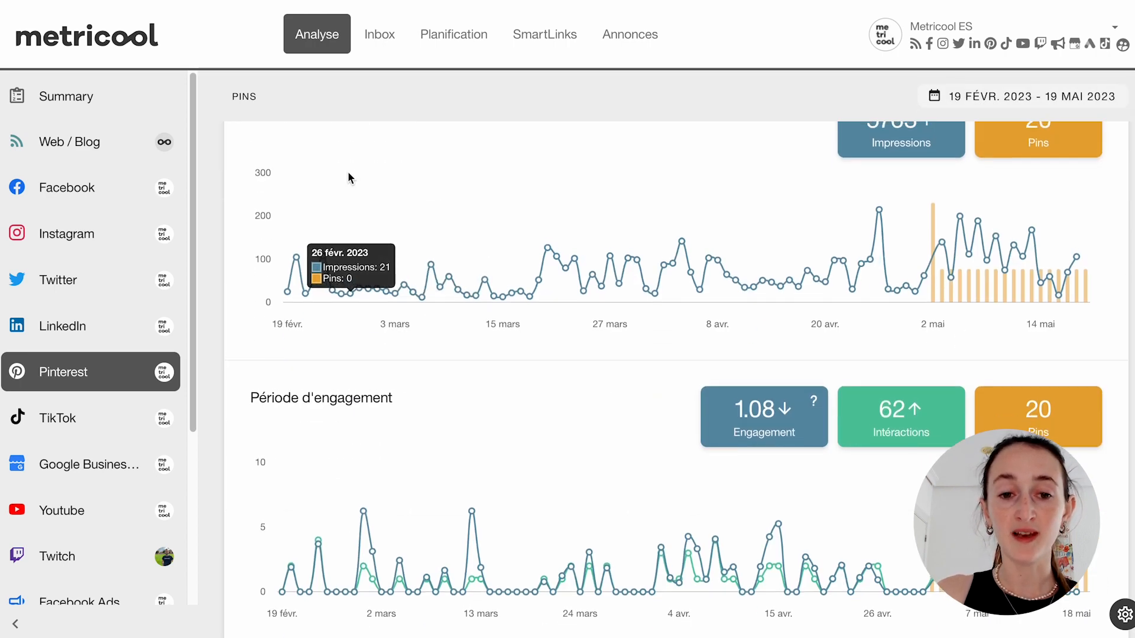
{"action": "scroll", "coordinate": [385, 225], "scroll_direction": "up", "scroll_amount": 1}
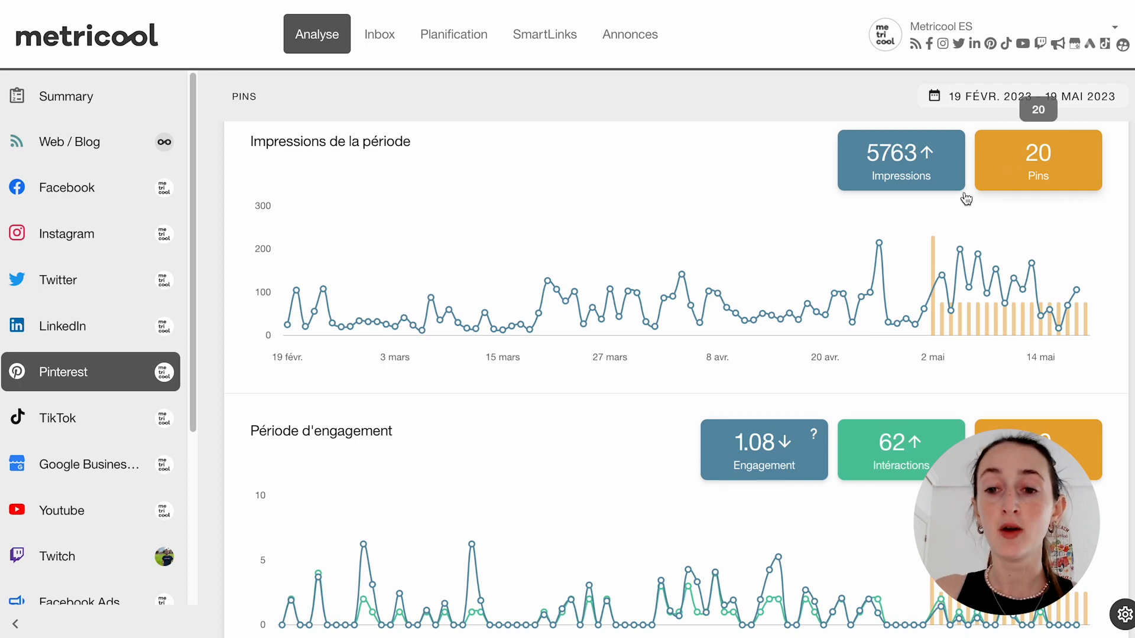
{"action": "scroll", "coordinate": [346, 396], "scroll_direction": "down", "scroll_amount": 1}
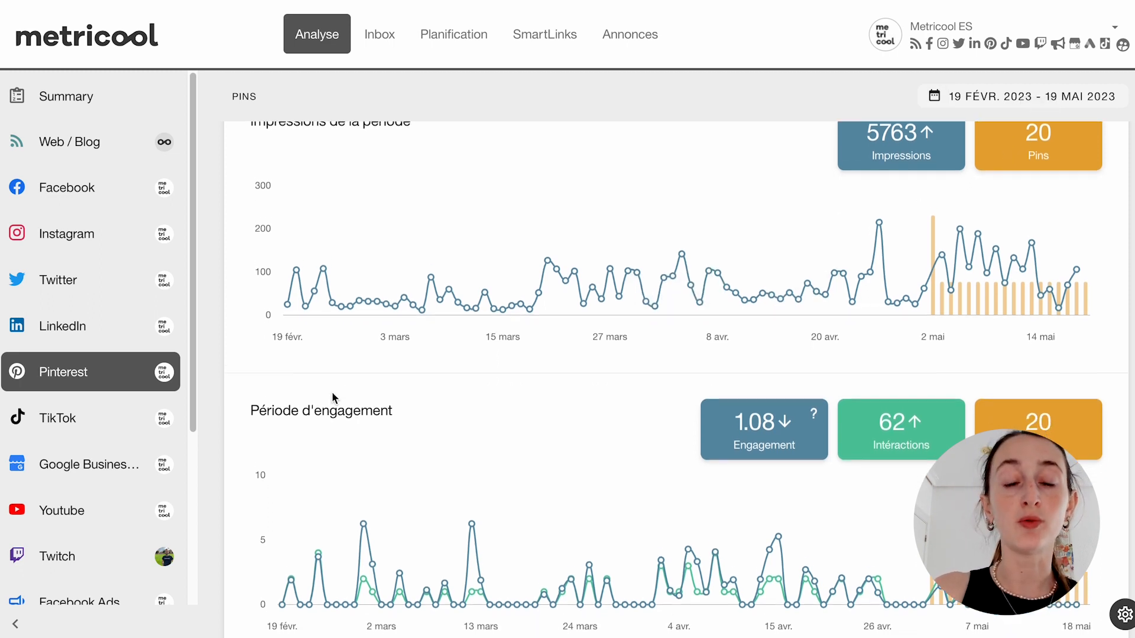
{"action": "scroll", "coordinate": [332, 397], "scroll_direction": "down", "scroll_amount": 1}
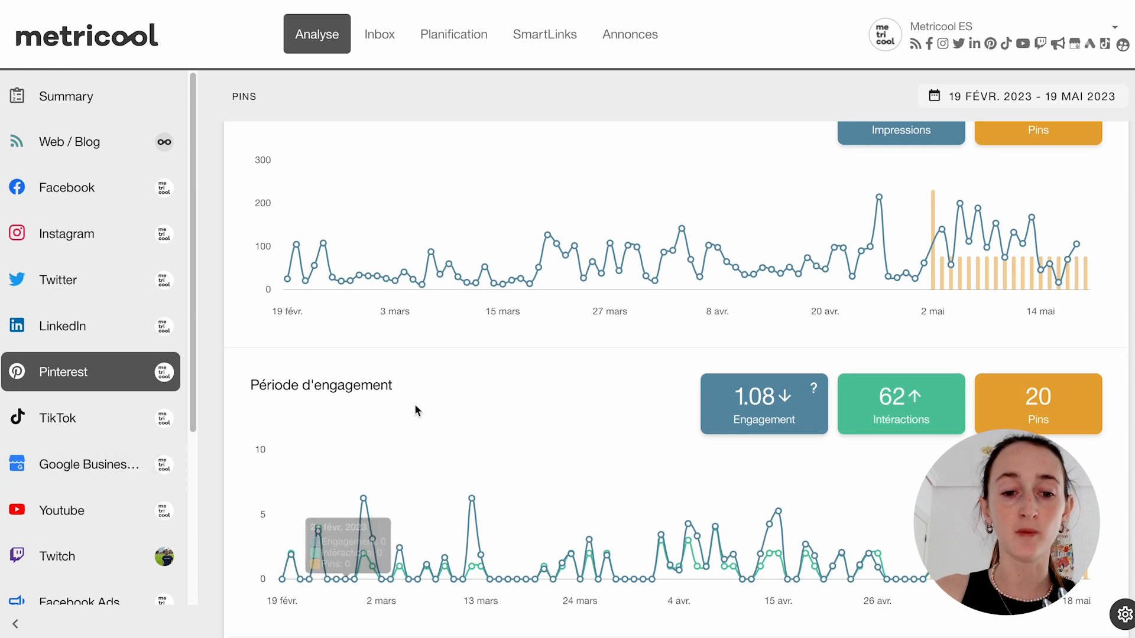
{"action": "scroll", "coordinate": [334, 408], "scroll_direction": "down", "scroll_amount": 2}
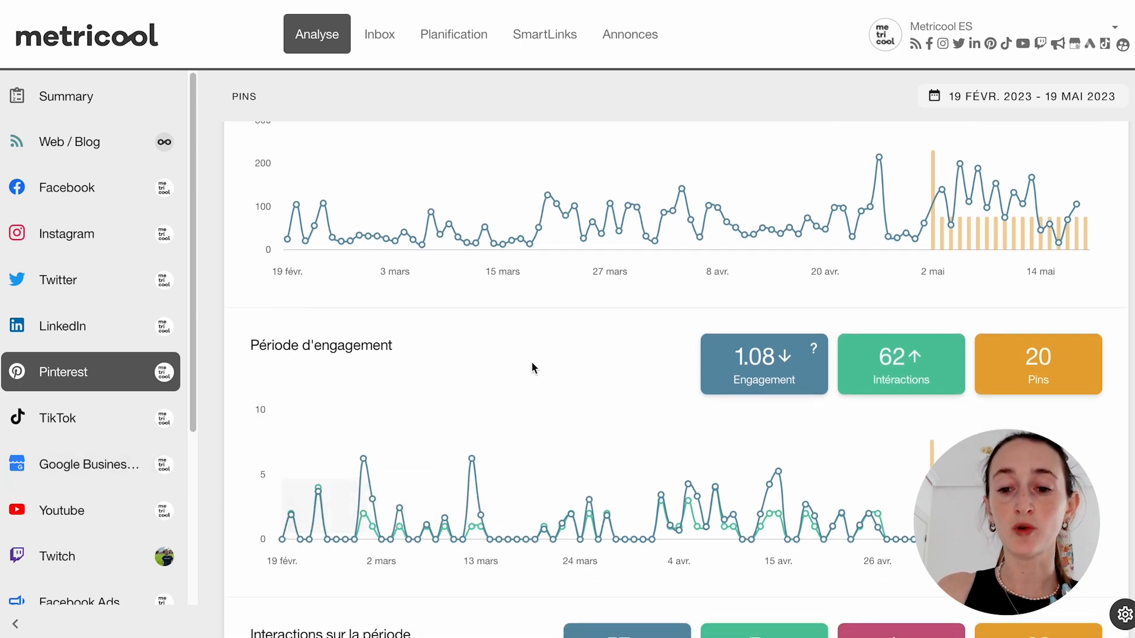
{"action": "mouse_move", "coordinate": [854, 361]}
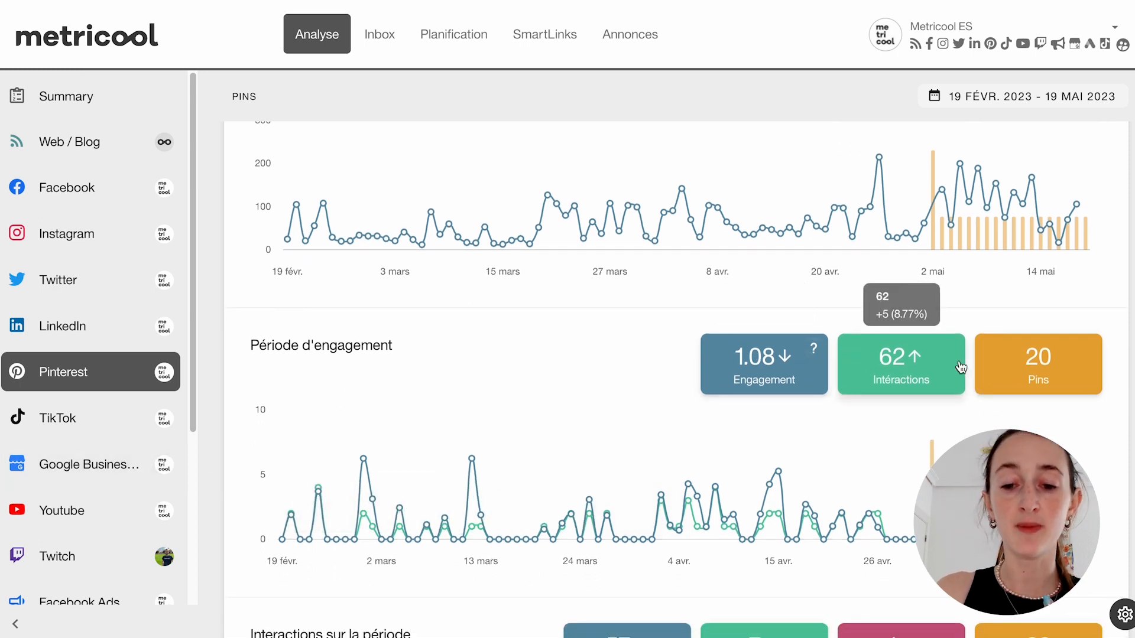
{"action": "scroll", "coordinate": [792, 458], "scroll_direction": "down", "scroll_amount": 3}
{"action": "mouse_move", "coordinate": [748, 296]}
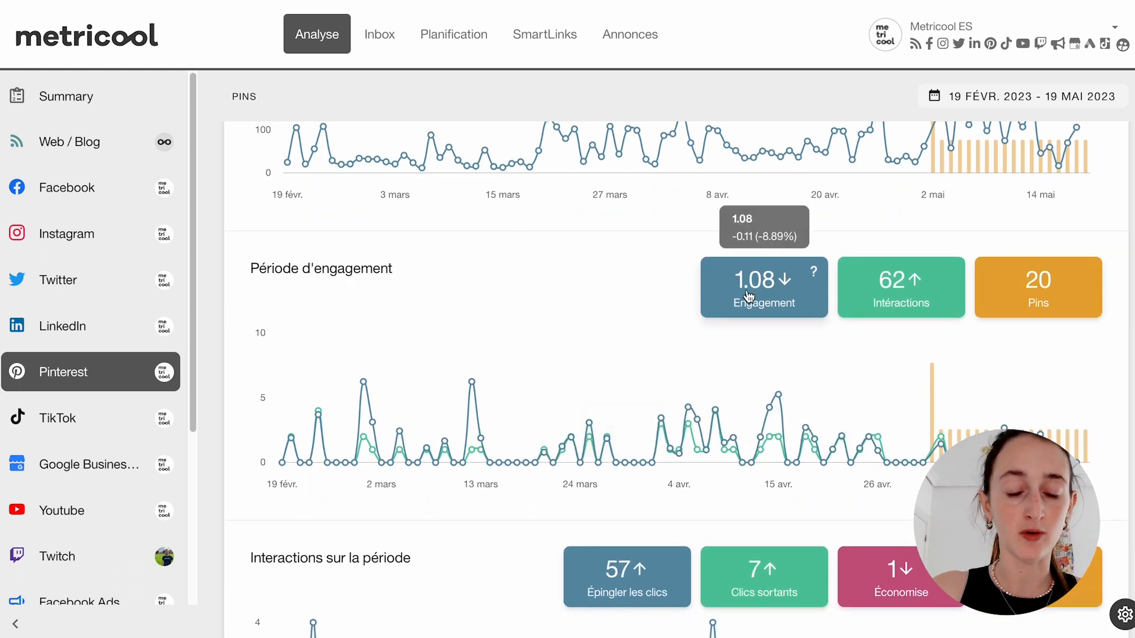
{"action": "scroll", "coordinate": [583, 260], "scroll_direction": "down", "scroll_amount": 2}
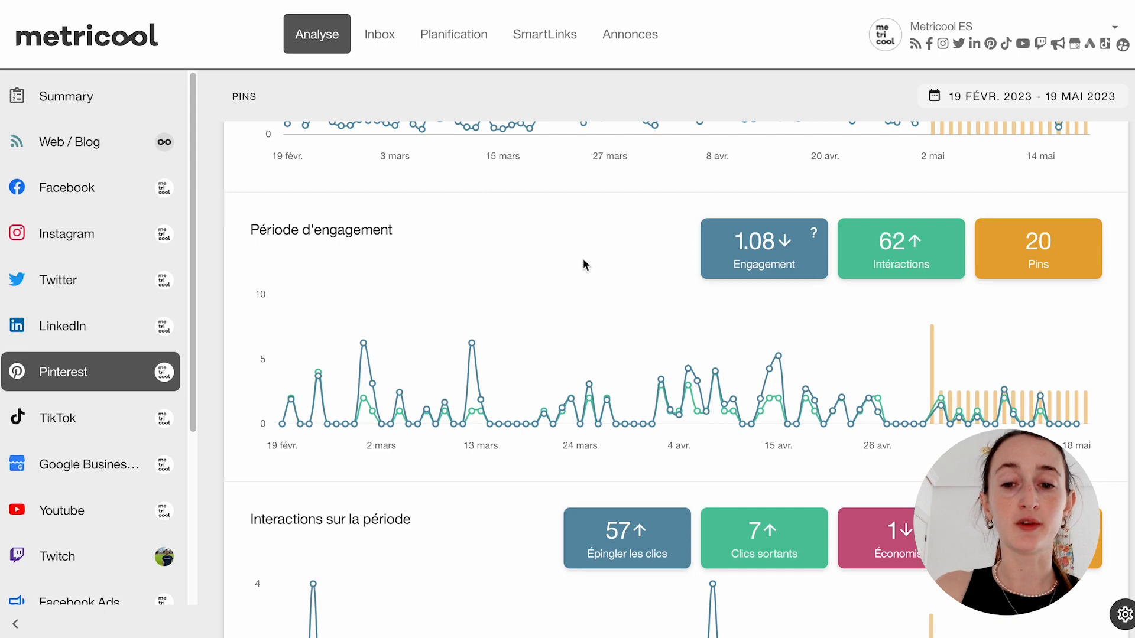
{"action": "scroll", "coordinate": [545, 316], "scroll_direction": "down", "scroll_amount": 1}
{"action": "scroll", "coordinate": [545, 317], "scroll_direction": "down", "scroll_amount": 6}
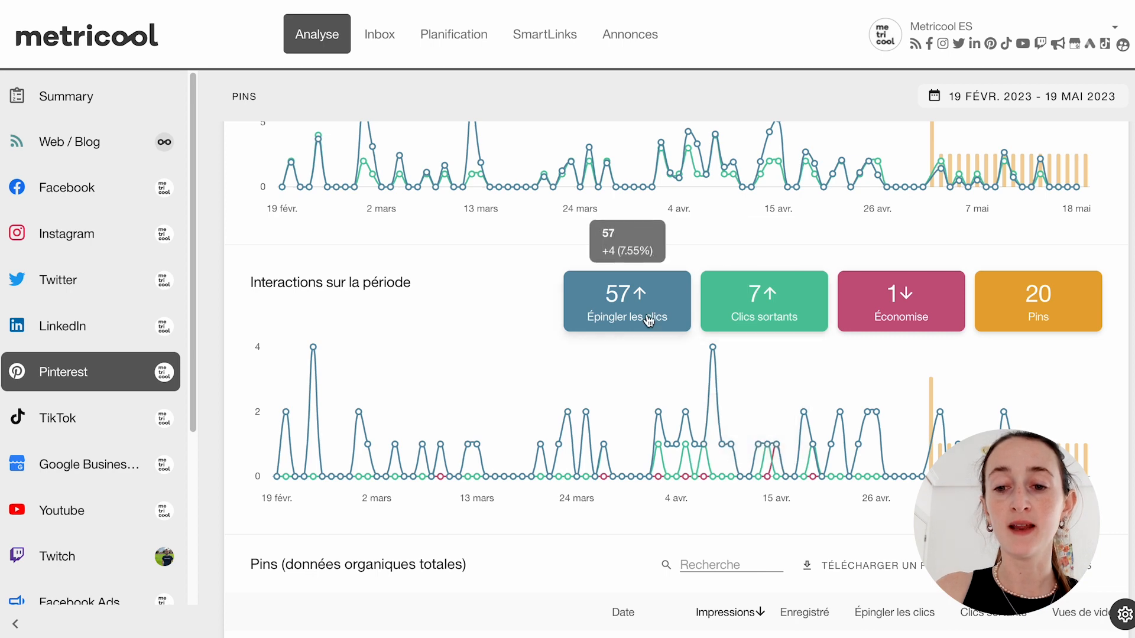
{"action": "scroll", "coordinate": [890, 323], "scroll_direction": "down", "scroll_amount": 4}
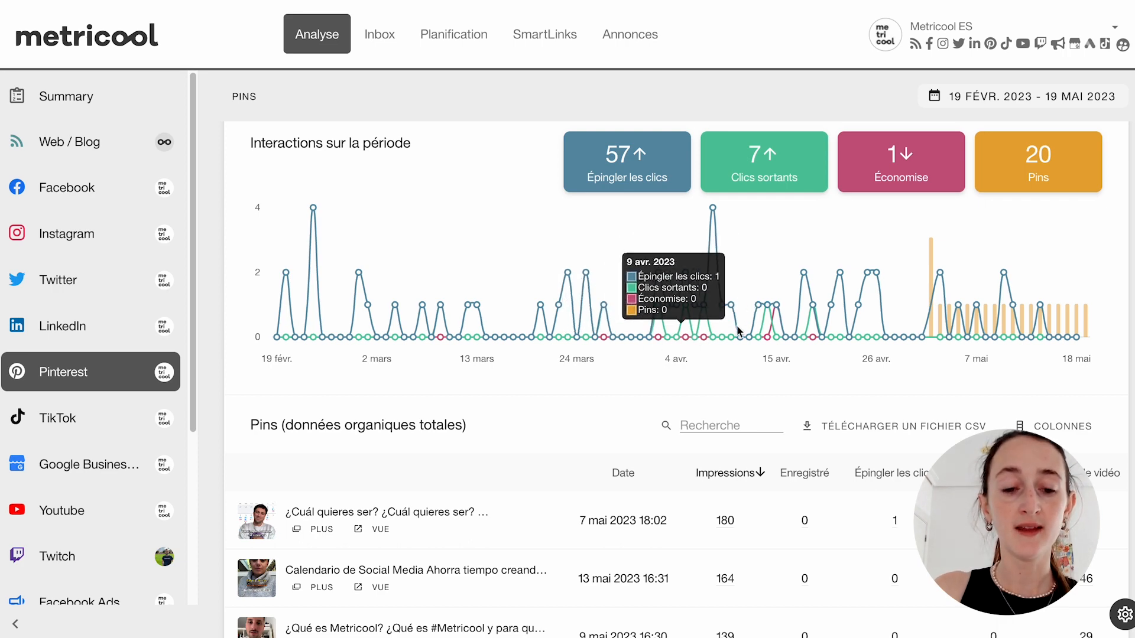
- Set the organic Pins table to show 50 rows per page
{"action": "scroll", "coordinate": [601, 437], "scroll_direction": "down", "scroll_amount": 2}
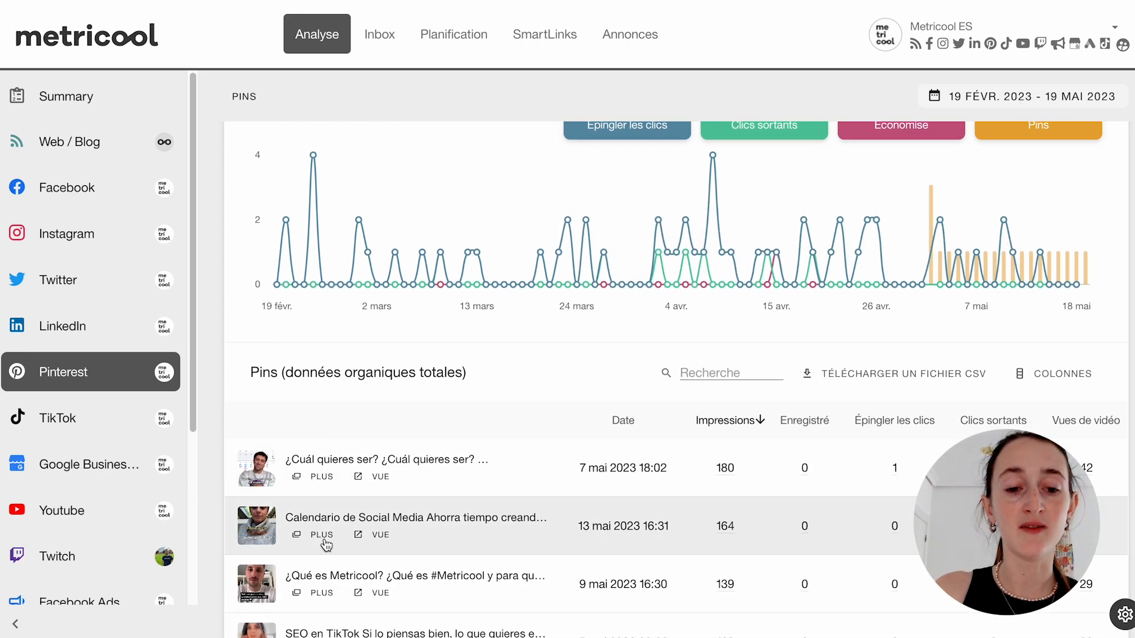
{"action": "scroll", "coordinate": [337, 520], "scroll_direction": "down", "scroll_amount": 5}
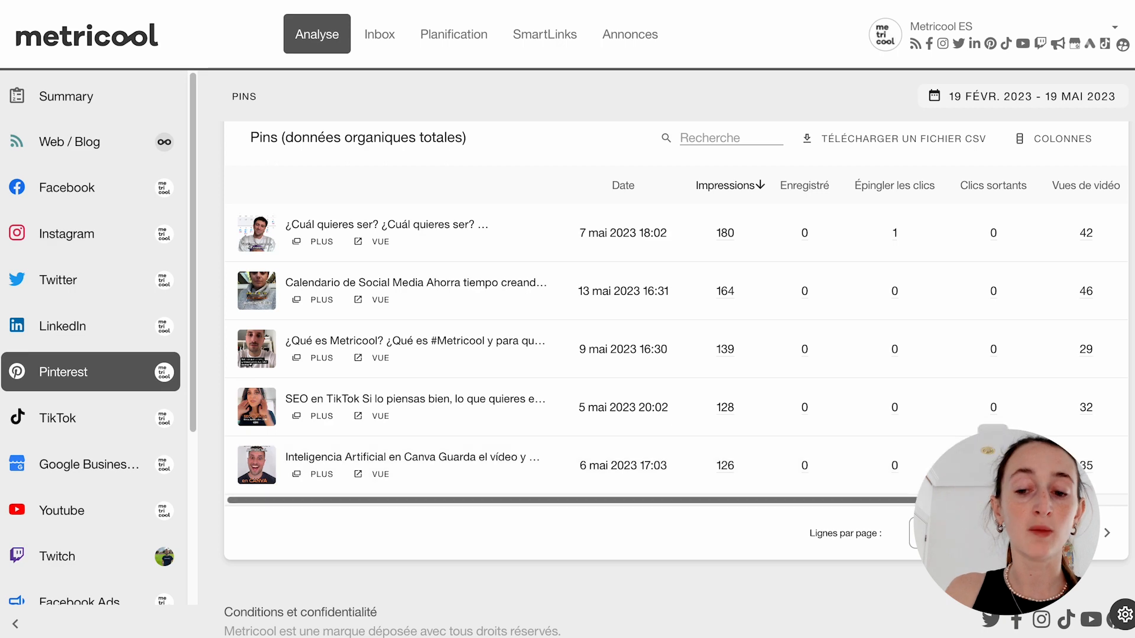
{"action": "left_click", "coordinate": [911, 529]}
{"action": "left_click", "coordinate": [931, 544]}
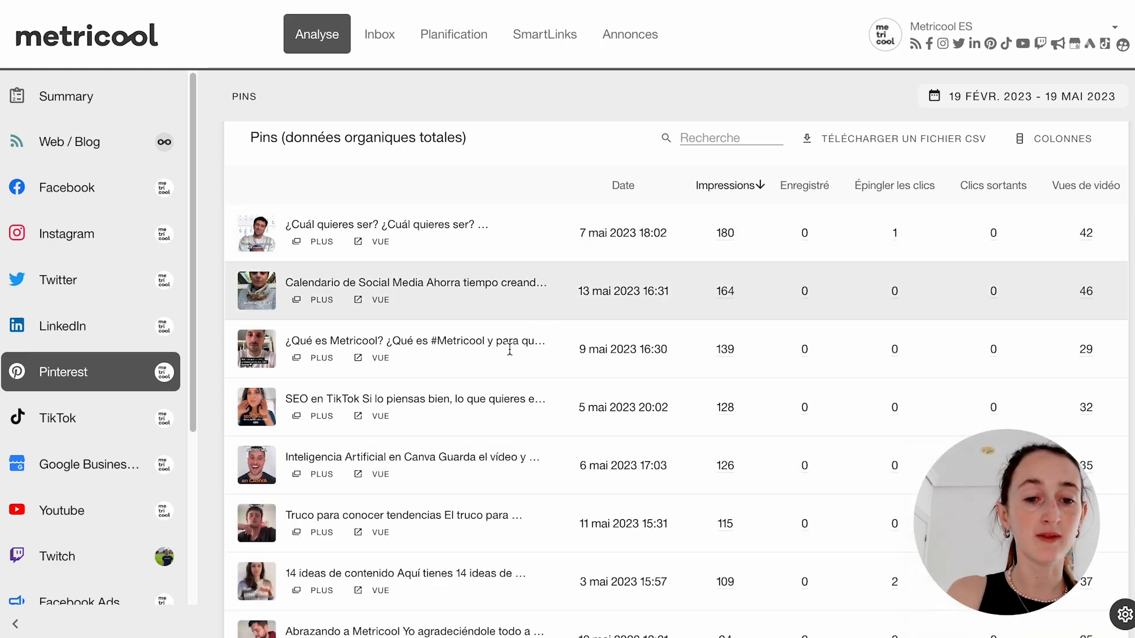
- Review the full list of pins, including the video metric columns and the rows-per-page options
{"action": "scroll", "coordinate": [461, 355], "scroll_direction": "down", "scroll_amount": 4}
{"action": "scroll", "coordinate": [386, 414], "scroll_direction": "down", "scroll_amount": 10}
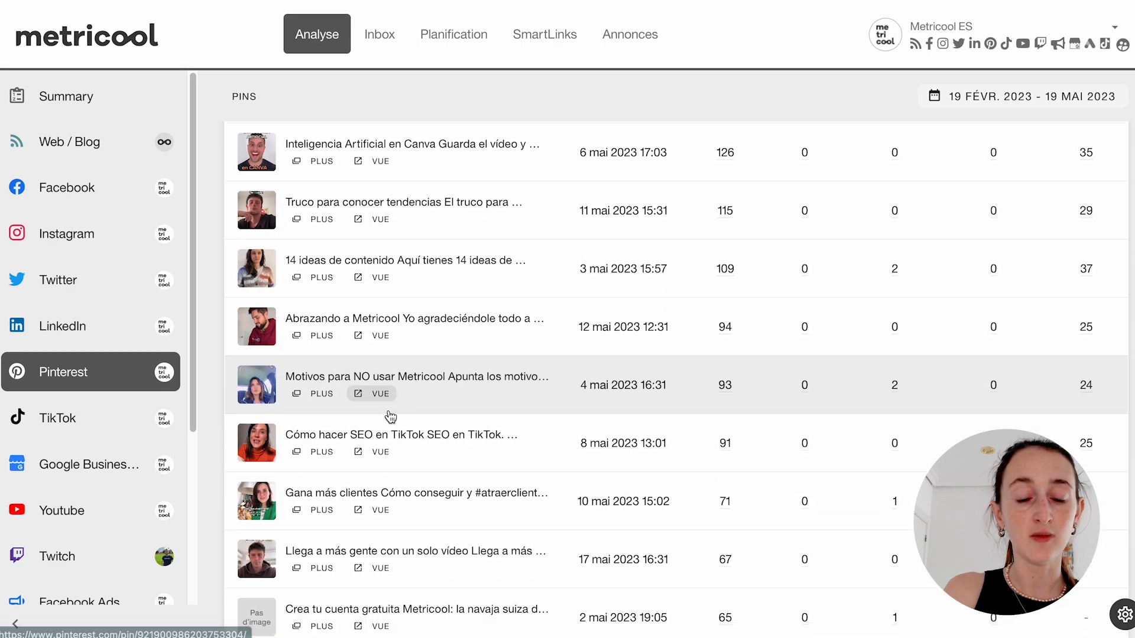
{"action": "scroll", "coordinate": [385, 443], "scroll_direction": "up", "scroll_amount": 20}
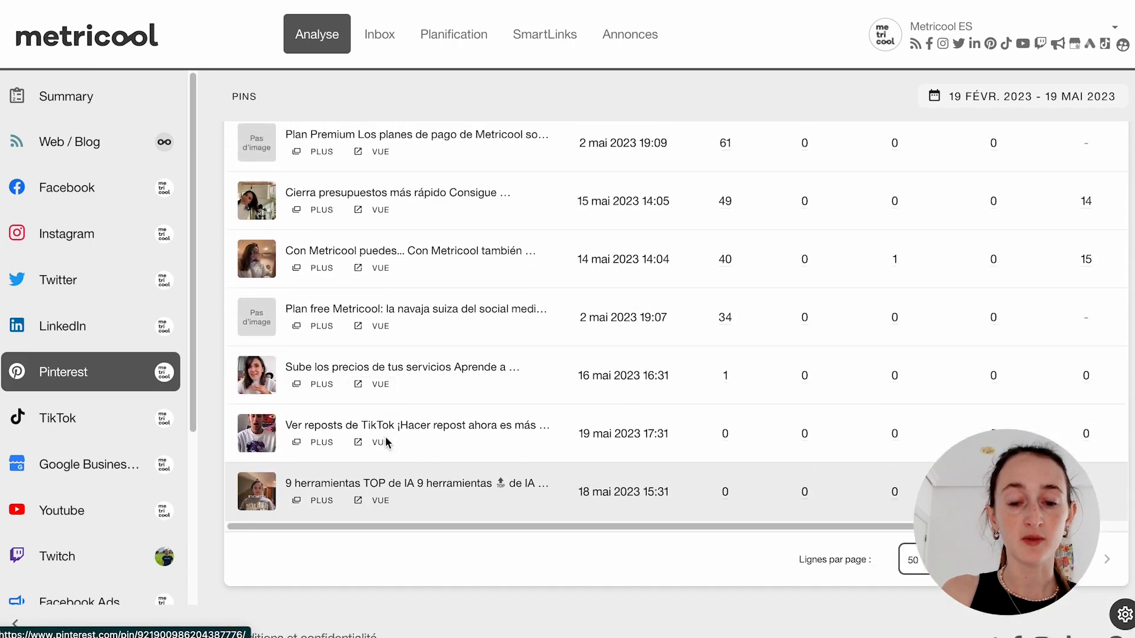
{"action": "scroll", "coordinate": [392, 443], "scroll_direction": "down", "scroll_amount": 12}
{"action": "scroll", "coordinate": [421, 496], "scroll_direction": "down", "scroll_amount": 13}
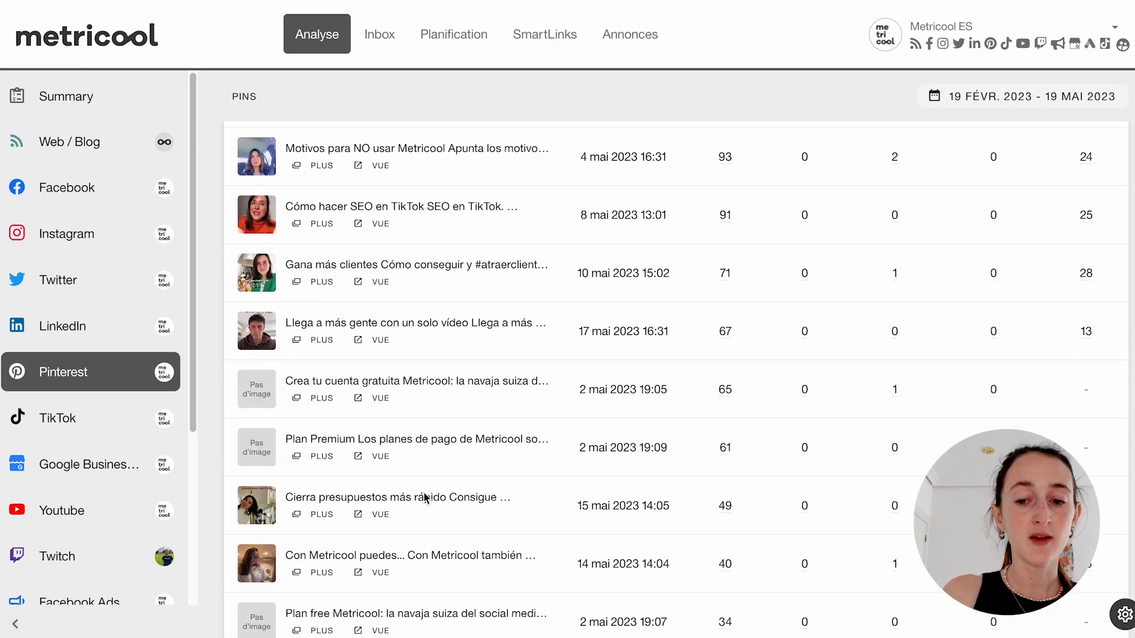
{"action": "scroll", "coordinate": [489, 481], "scroll_direction": "up", "scroll_amount": 12}
{"action": "scroll", "coordinate": [489, 476], "scroll_direction": "up", "scroll_amount": 6}
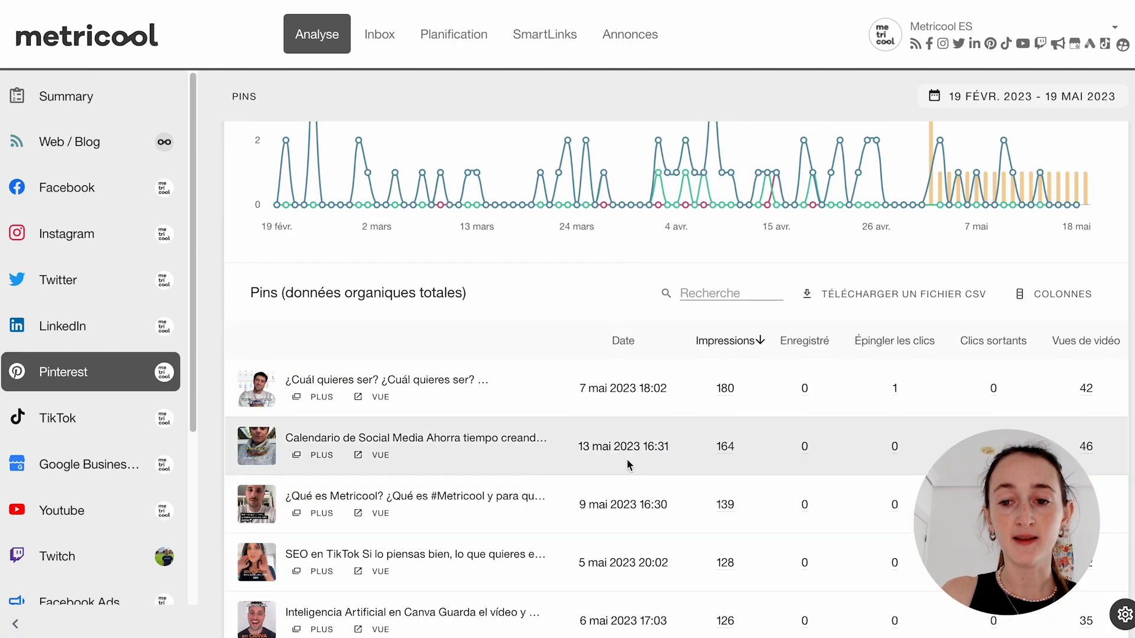
{"action": "scroll", "coordinate": [627, 461], "scroll_direction": "down", "scroll_amount": 3}
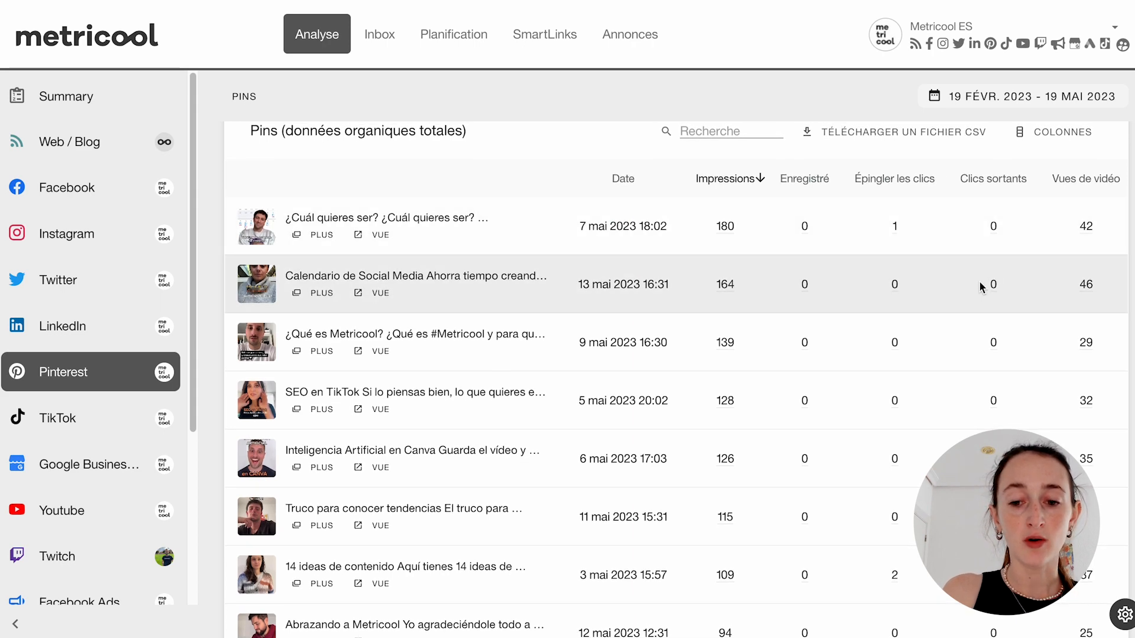
{"action": "scroll", "coordinate": [981, 286], "scroll_direction": "down", "scroll_amount": 13}
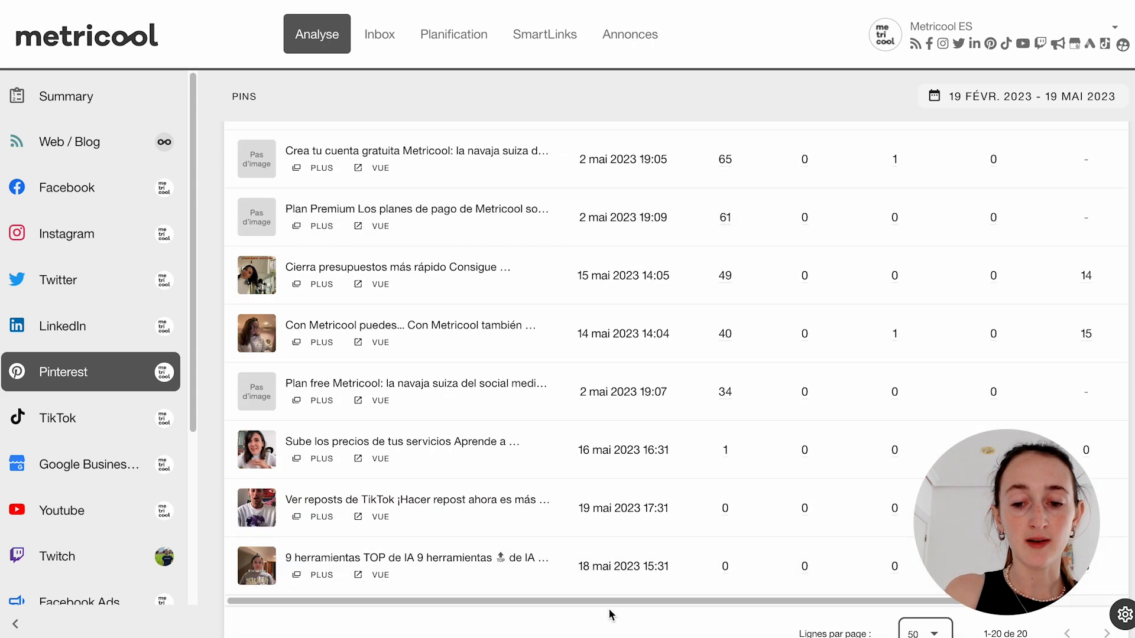
{"action": "left_click_drag", "start_coordinate": [695, 602], "coordinate": [914, 587]}
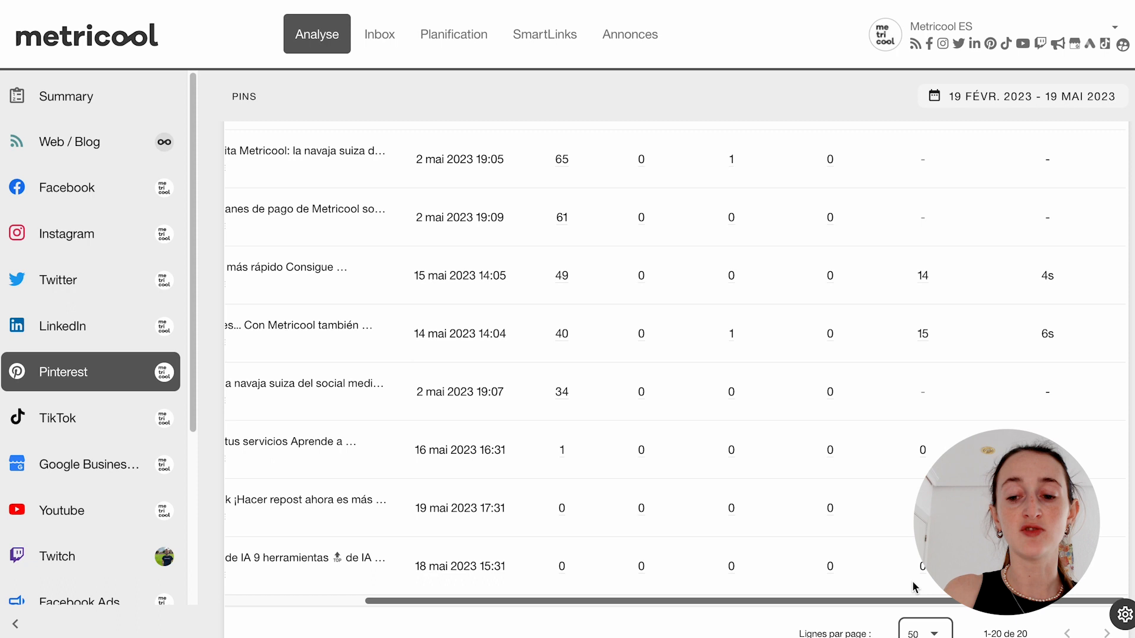
{"action": "left_click", "coordinate": [923, 632]}
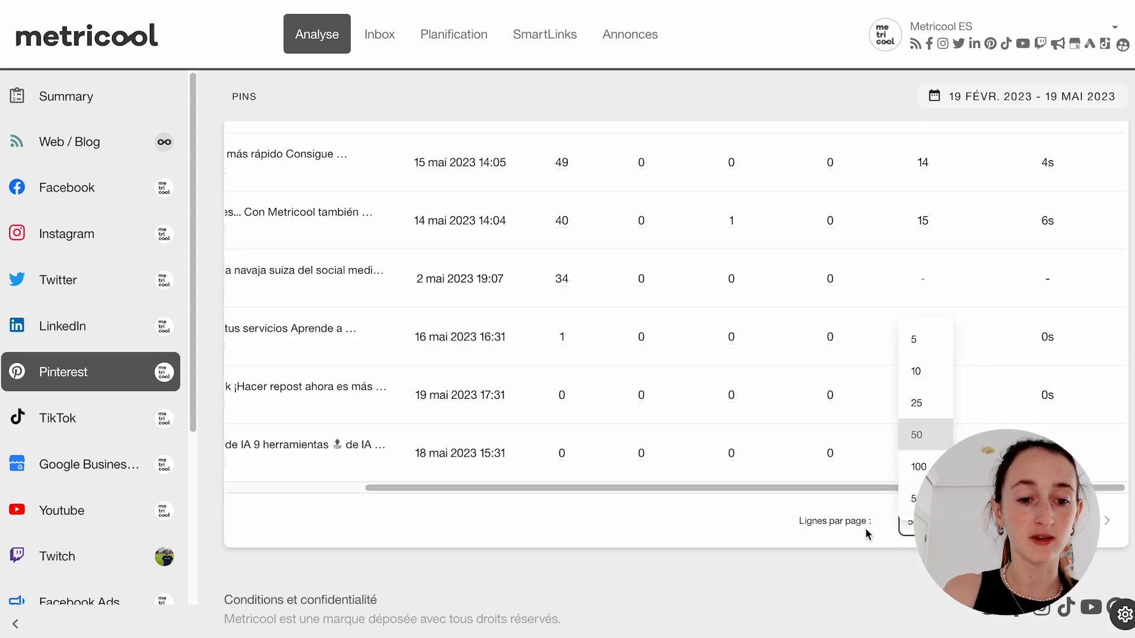
{"action": "scroll", "coordinate": [367, 296], "scroll_direction": "up", "scroll_amount": 15}
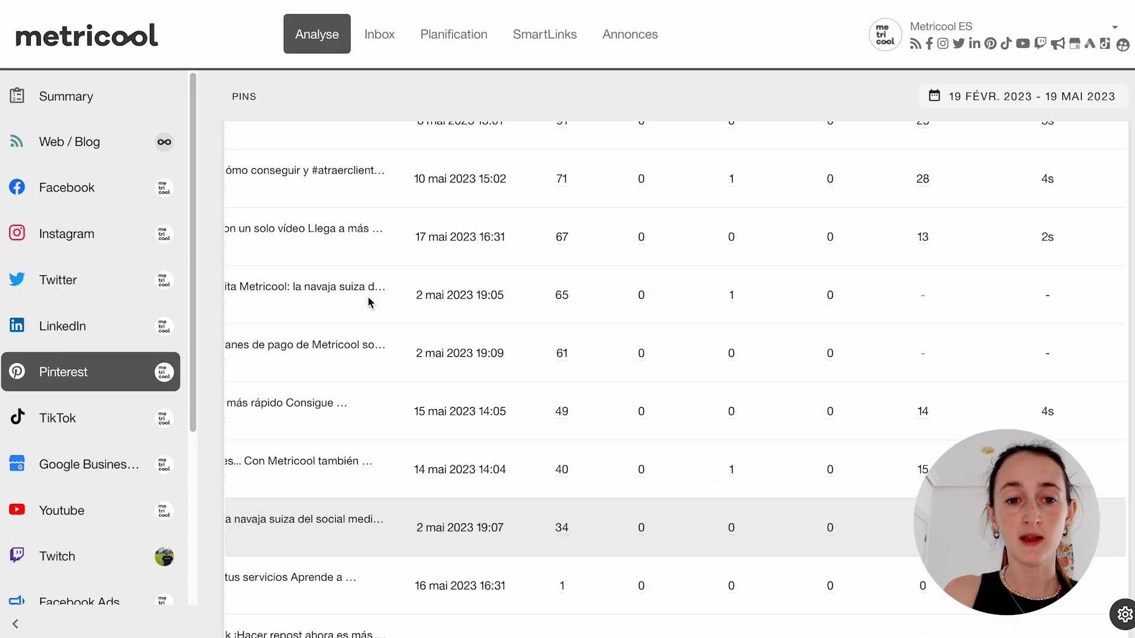
{"action": "scroll", "coordinate": [367, 296], "scroll_direction": "up", "scroll_amount": 10}
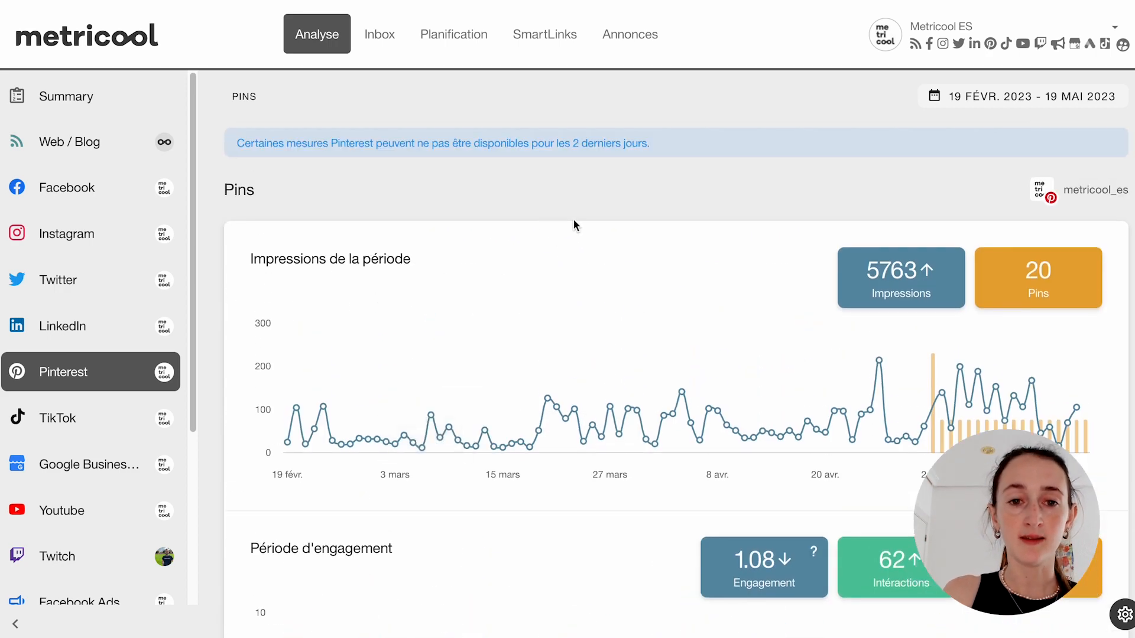
- Open the planning calendar and move it forward to the week of 29 May to 4 June 2023
{"action": "left_click", "coordinate": [438, 39]}
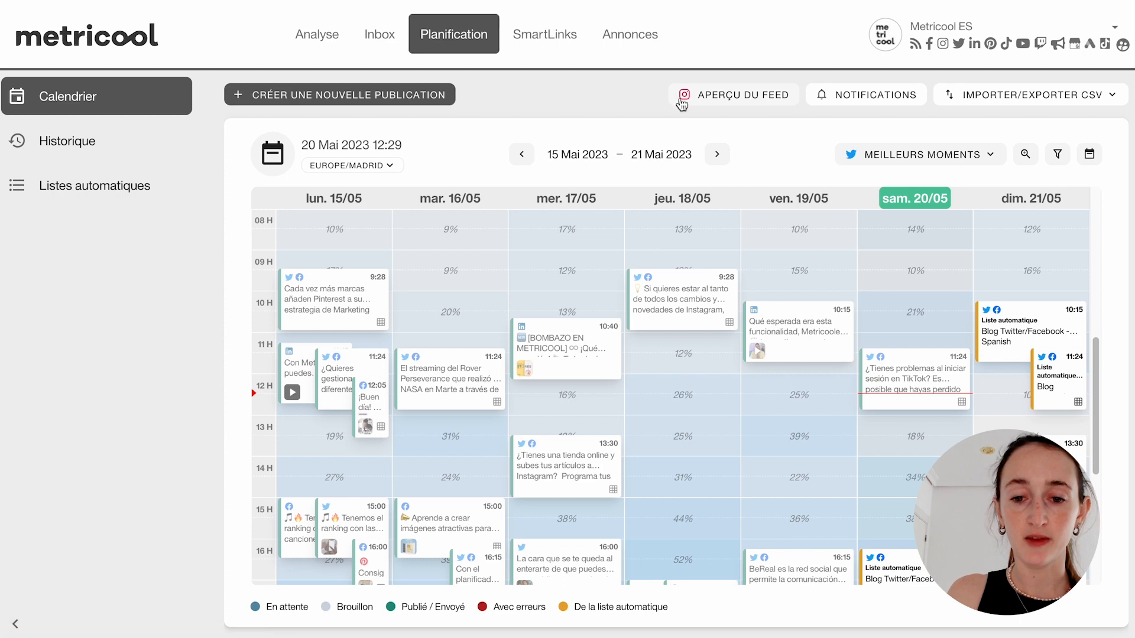
{"action": "scroll", "coordinate": [724, 159], "scroll_direction": "down", "scroll_amount": 1}
{"action": "scroll", "coordinate": [724, 160], "scroll_direction": "down", "scroll_amount": 1}
{"action": "left_click", "coordinate": [720, 130]}
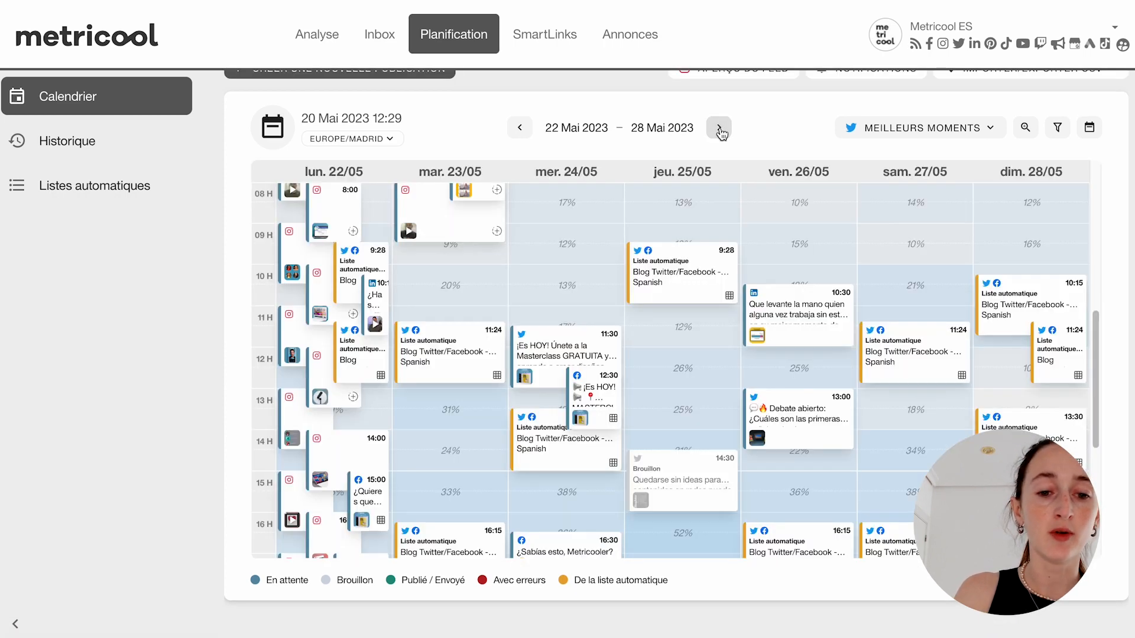
{"action": "left_click", "coordinate": [719, 129]}
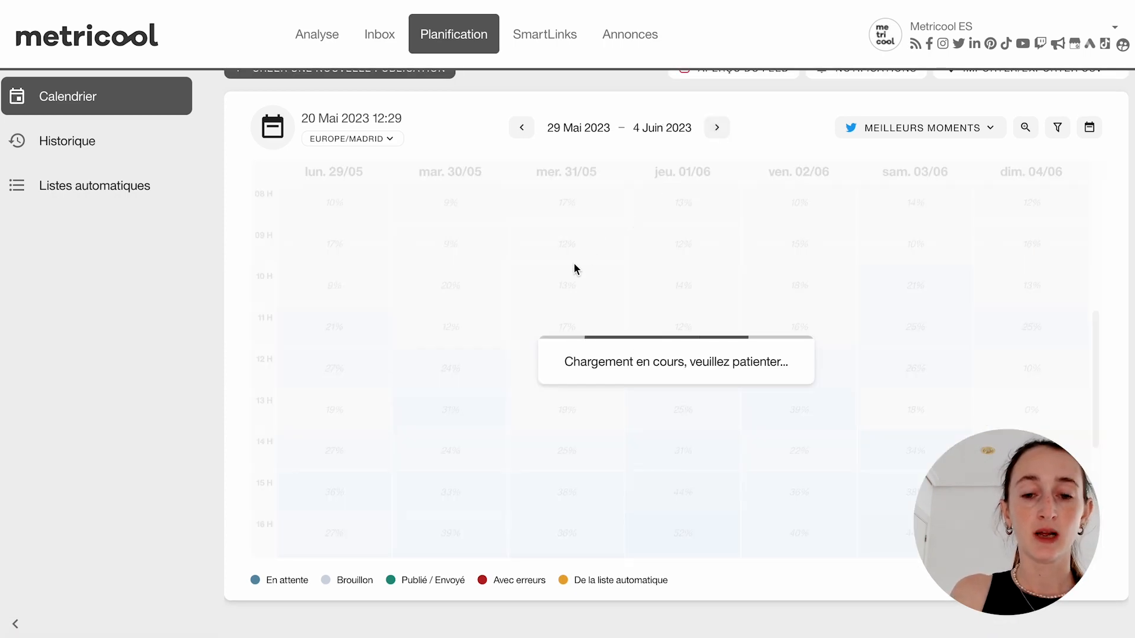
{"action": "scroll", "coordinate": [600, 325], "scroll_direction": "up", "scroll_amount": 1}
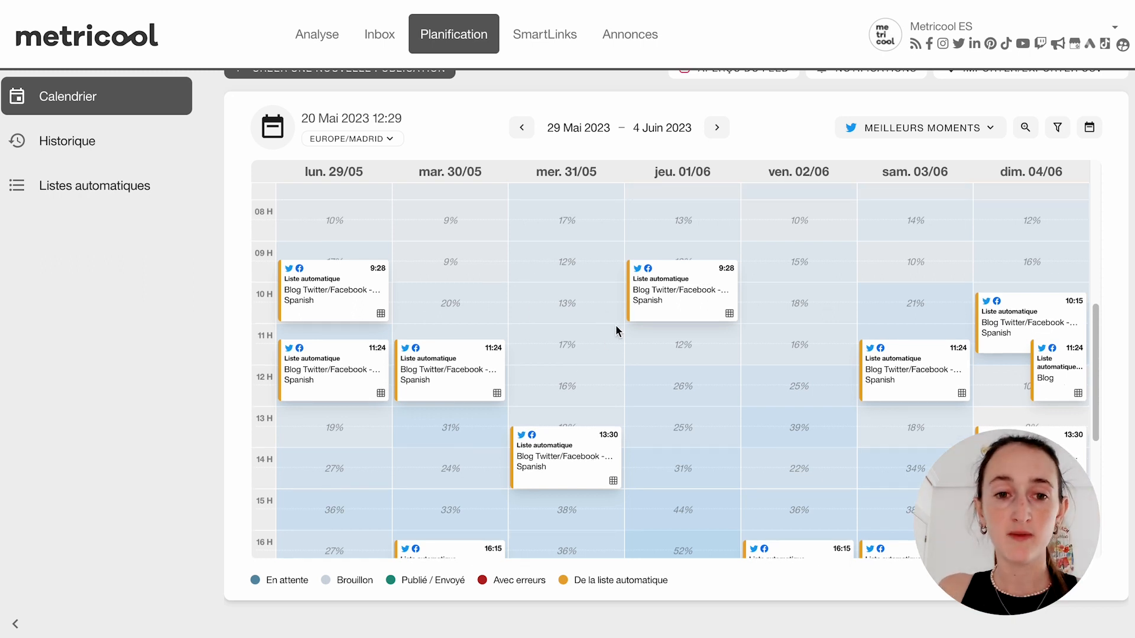
{"action": "scroll", "coordinate": [252, 346], "scroll_direction": "up", "scroll_amount": 1}
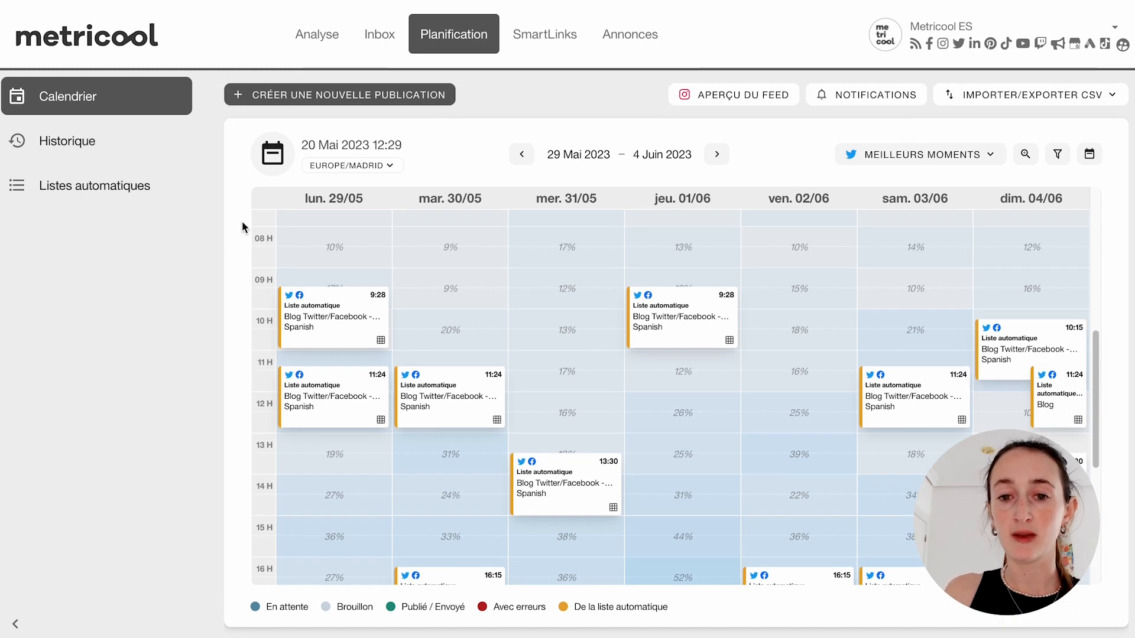
- Create a new publication with Pinterest as the only selected network, removing Instagram
{"action": "left_click", "coordinate": [345, 94]}
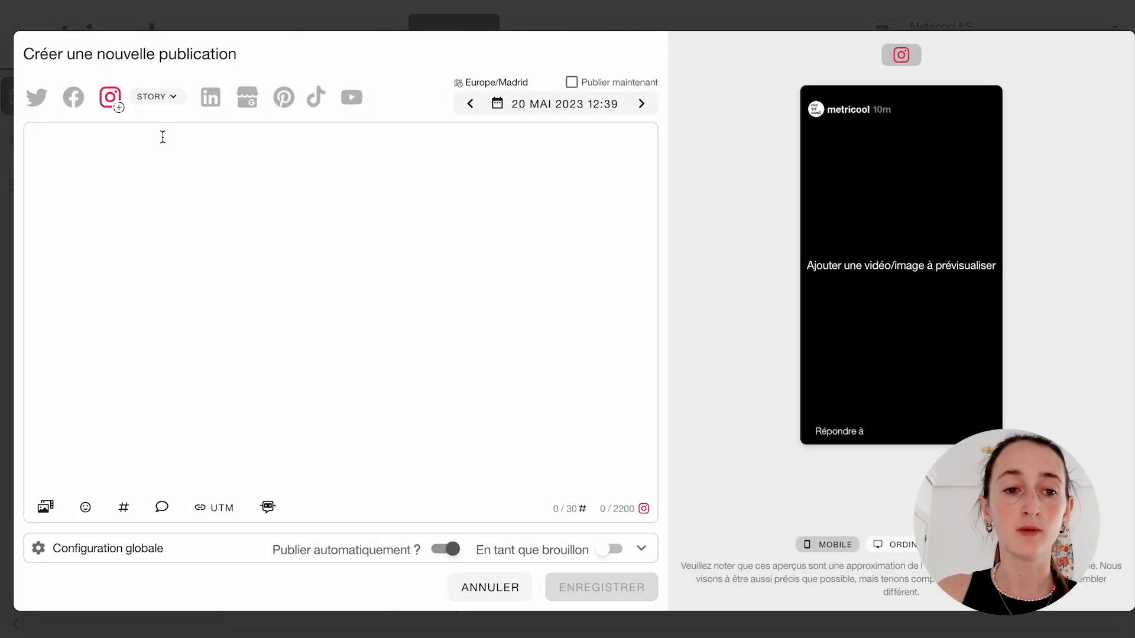
{"action": "left_click", "coordinate": [295, 99]}
{"action": "left_click", "coordinate": [112, 96]}
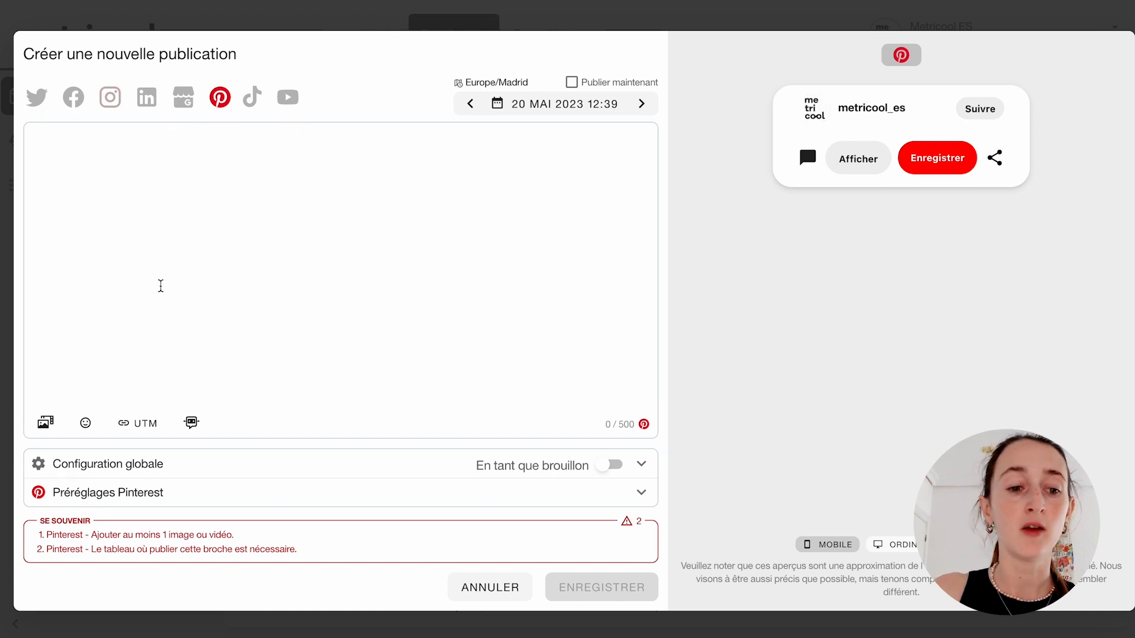
- Add the video E3AA3DD5-8F22-4C2…F-C18648B7F95A.mp4 from the computer's Downloads folder to the publication
{"action": "left_click", "coordinate": [46, 422]}
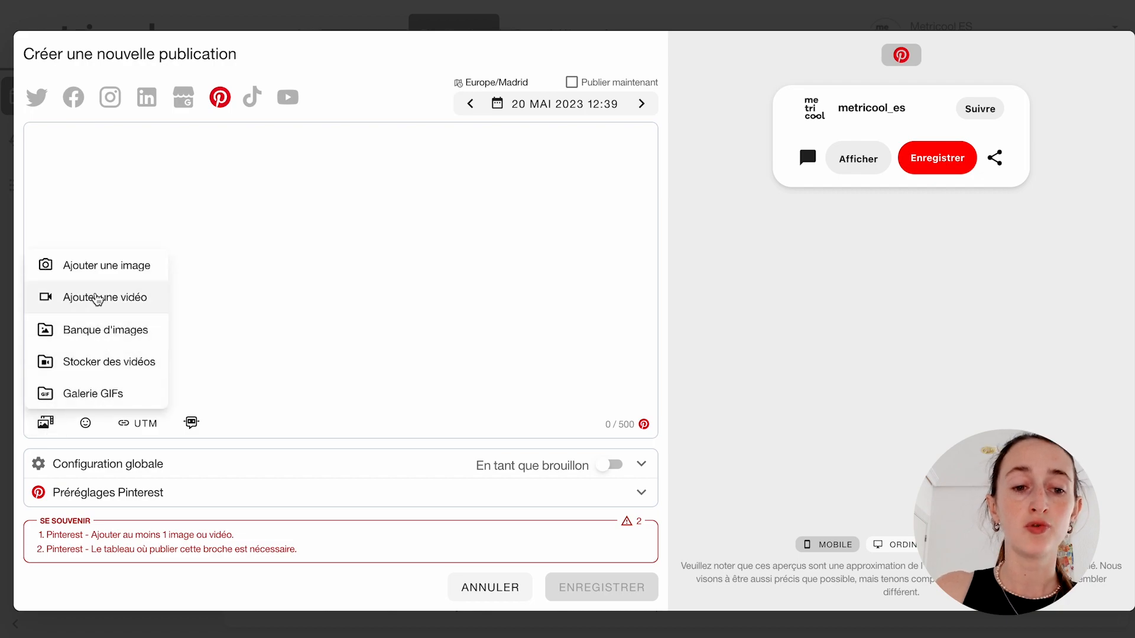
{"action": "left_click", "coordinate": [95, 296]}
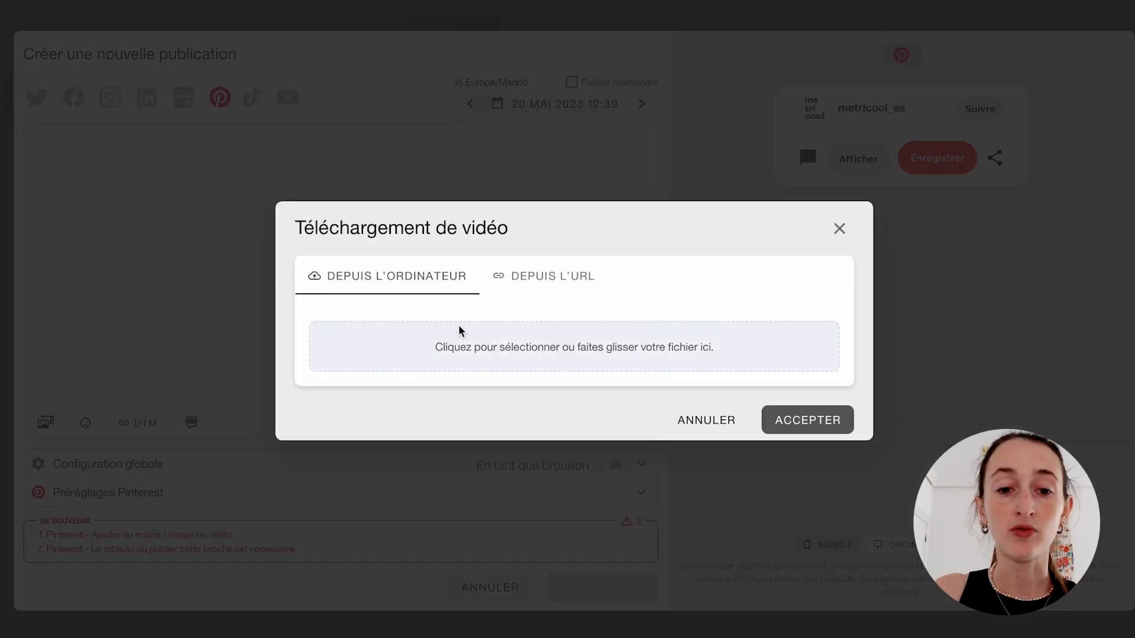
{"action": "left_click", "coordinate": [462, 331]}
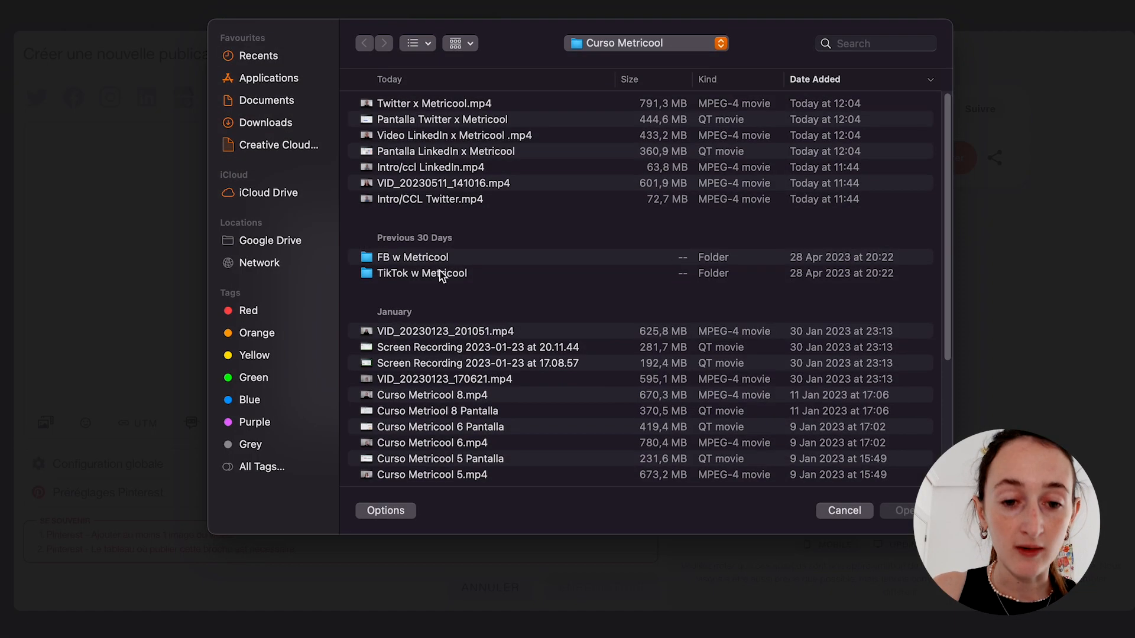
{"action": "left_click", "coordinate": [264, 123]}
{"action": "scroll", "coordinate": [406, 191], "scroll_direction": "down", "scroll_amount": 2}
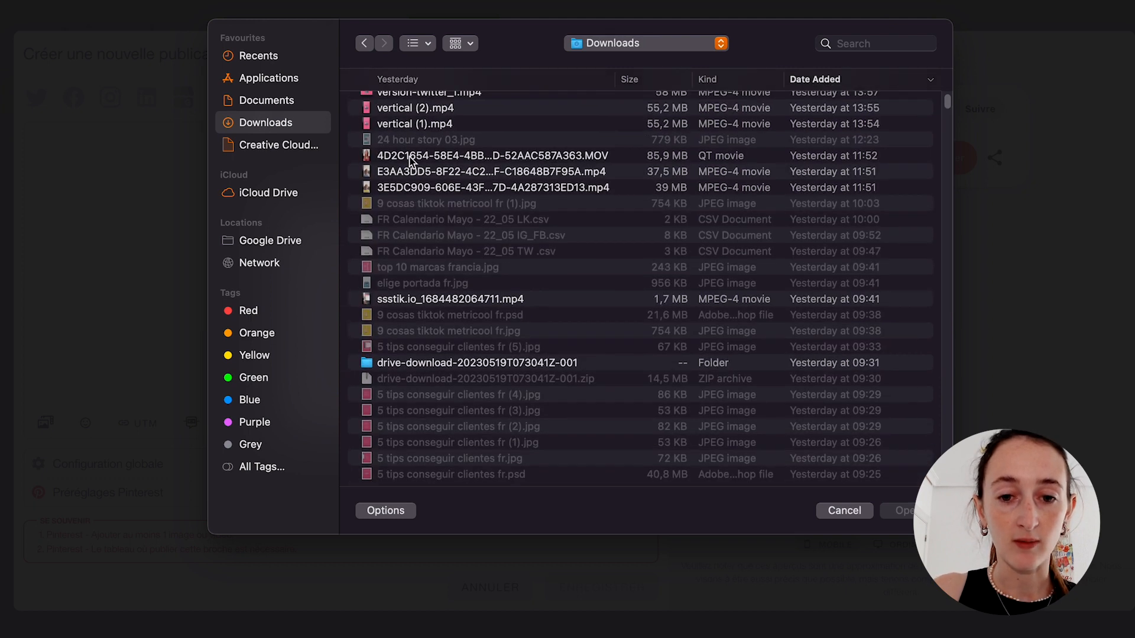
{"action": "left_click", "coordinate": [417, 176]}
{"action": "double_click", "coordinate": [417, 176]}
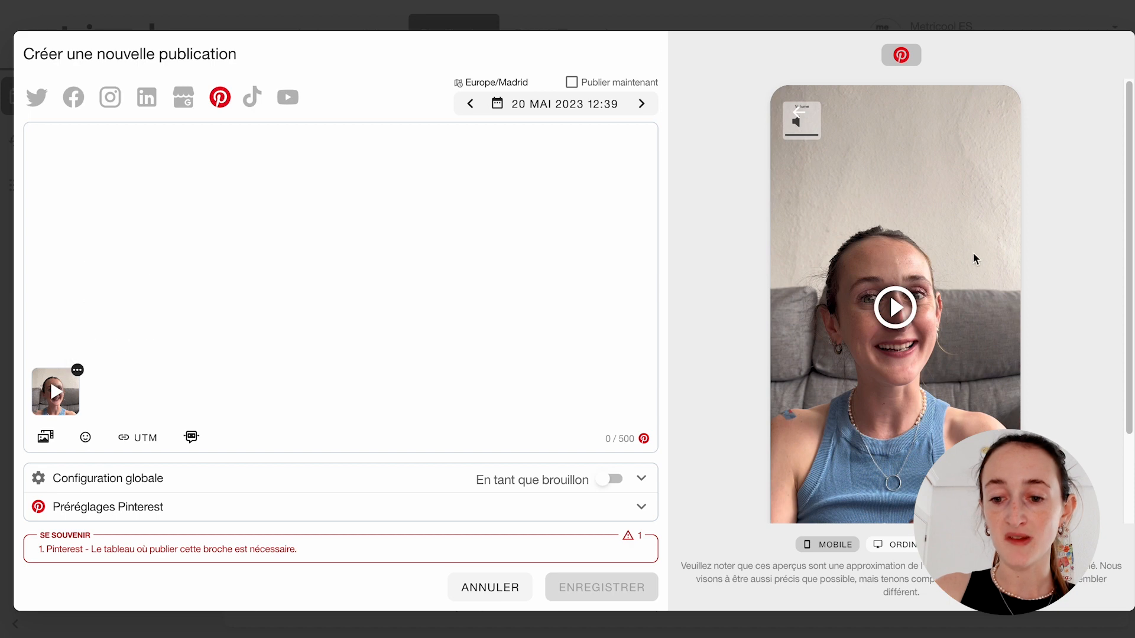
- Write "hello Metricooler" as the pin's text and expand the Pinterest presets
{"action": "scroll", "coordinate": [827, 322], "scroll_direction": "down", "scroll_amount": 1}
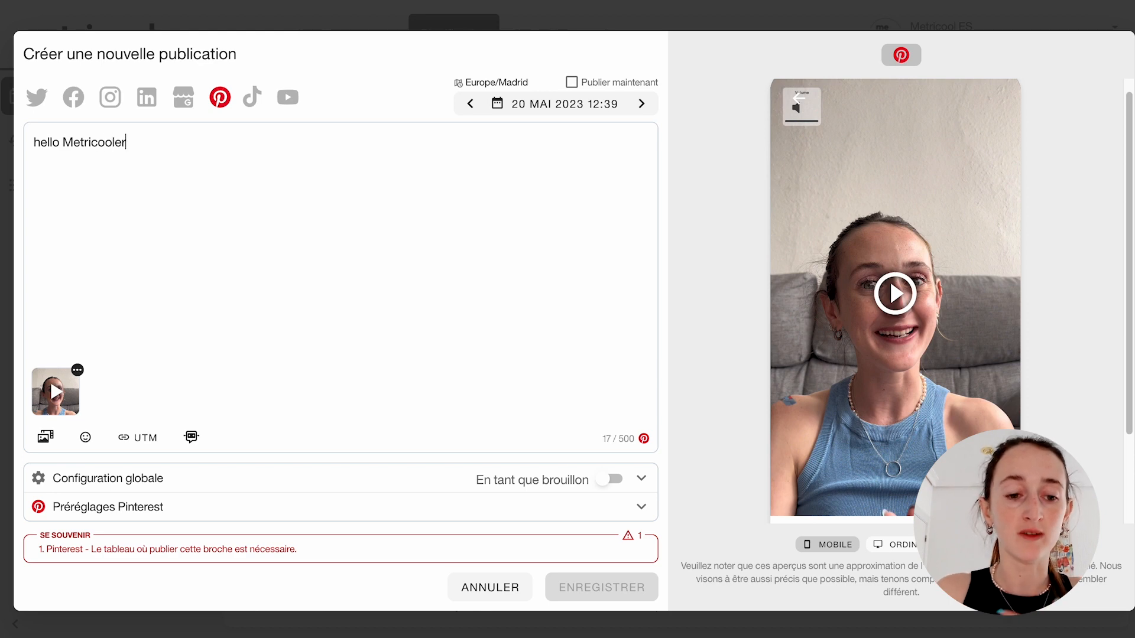
{"action": "left_click", "coordinate": [248, 510]}
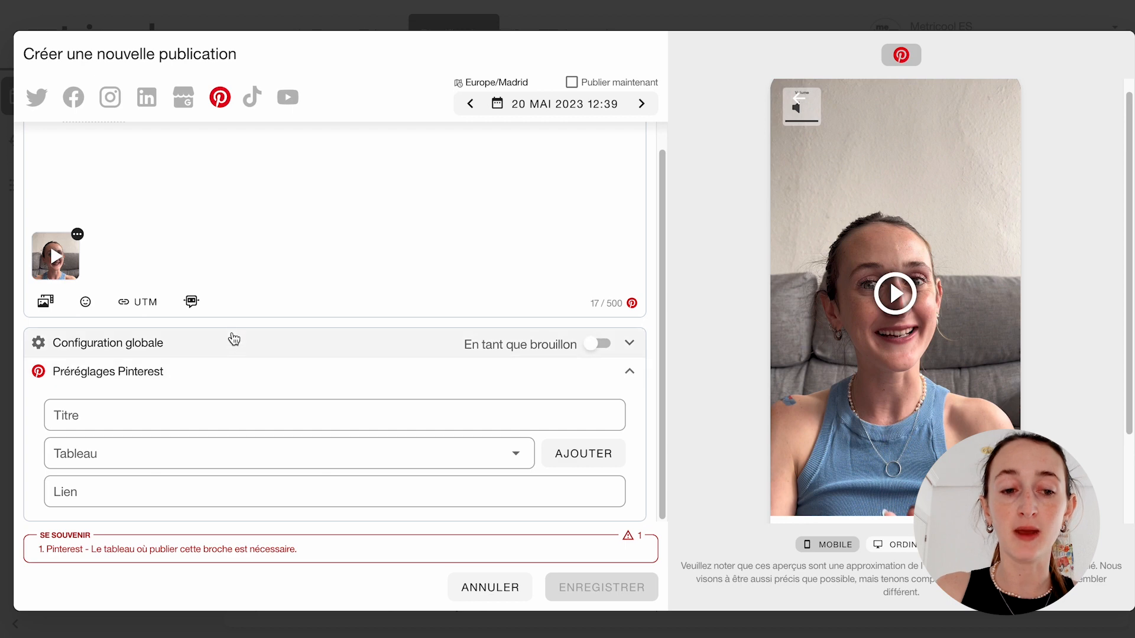
{"action": "left_click", "coordinate": [240, 345]}
{"action": "left_click", "coordinate": [346, 346]}
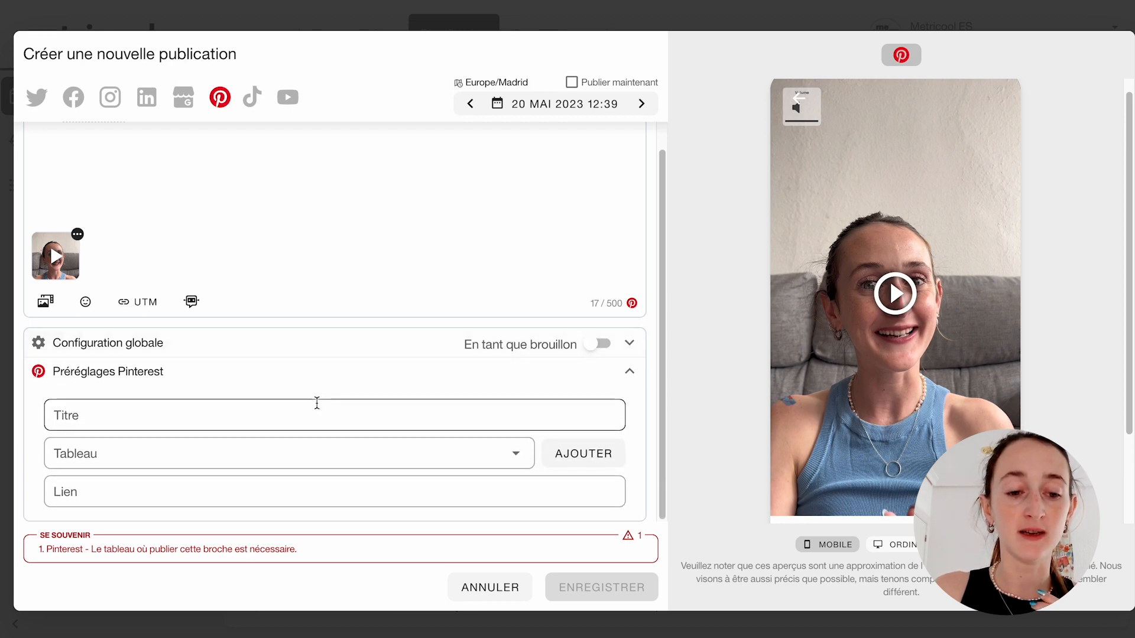
- Set the pin's title to "Programmez vos stories automatiquement sur Metricool"
{"action": "left_click", "coordinate": [145, 418]}
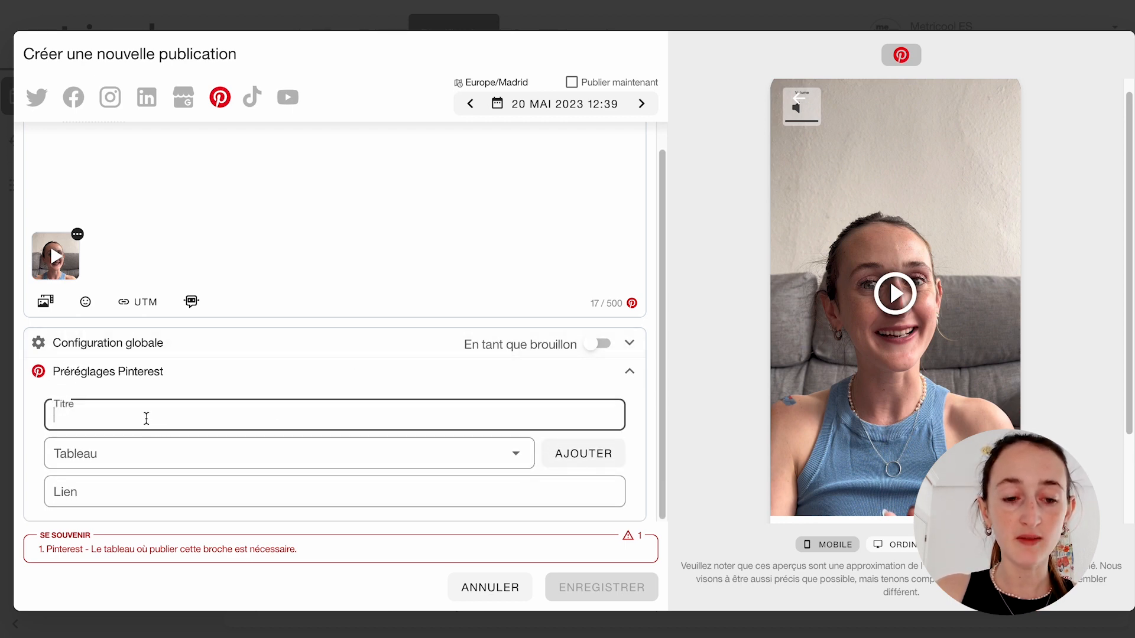
{"action": "left_click_drag", "start_coordinate": [94, 549], "coordinate": [289, 549]}
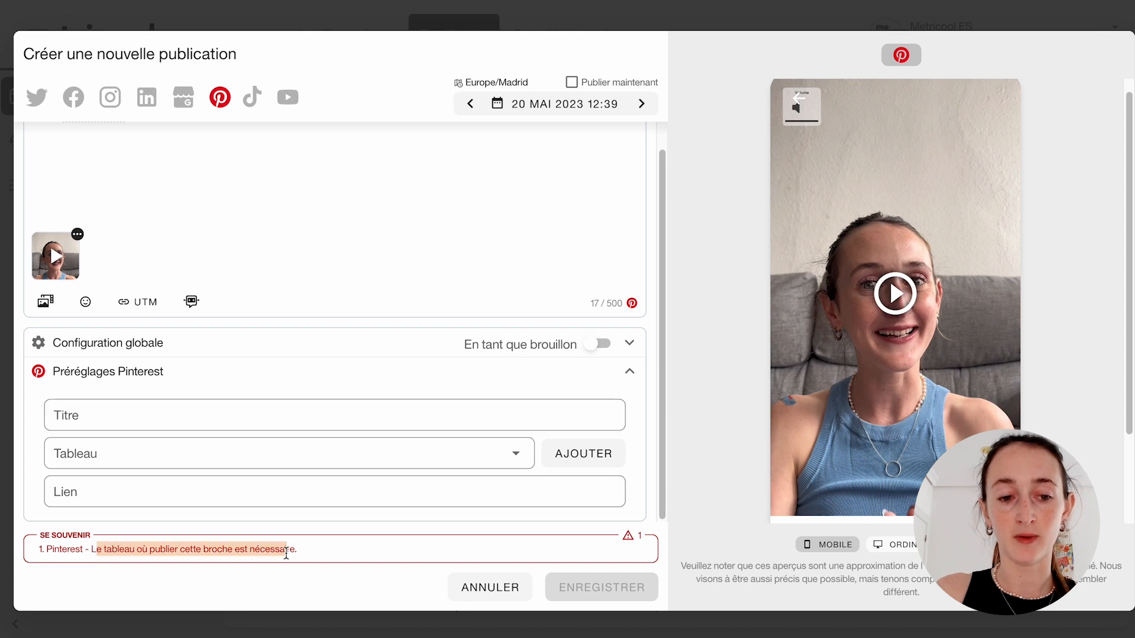
{"action": "left_click", "coordinate": [240, 582]}
{"action": "left_click", "coordinate": [88, 413]}
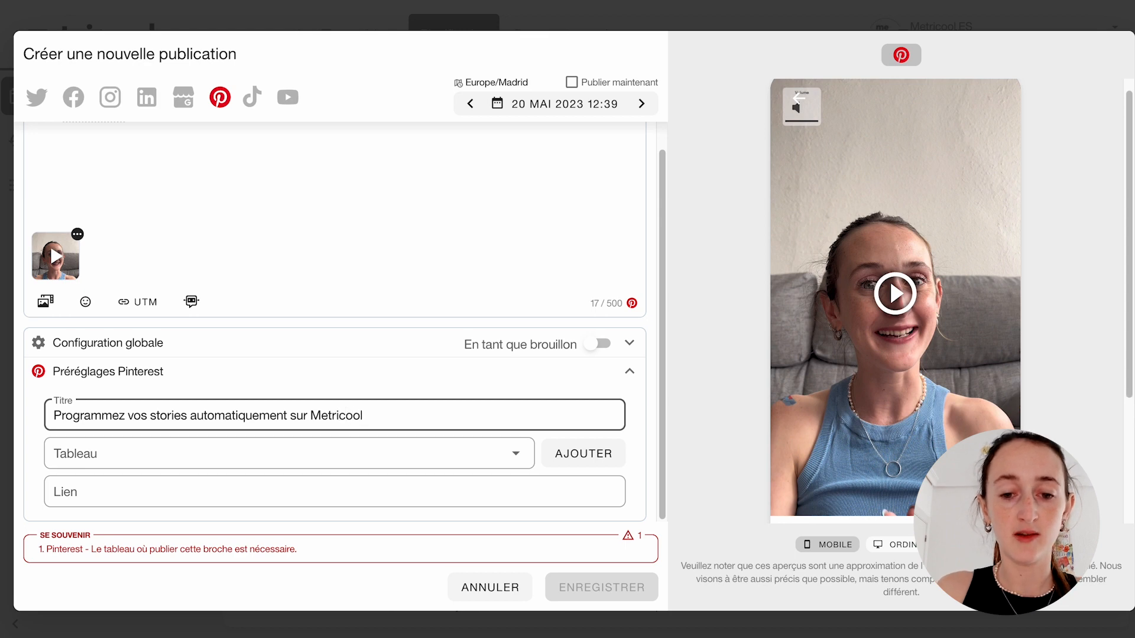
- Choose the board Tips de Social Media for the pin and save the publication, leaving the link empty
{"action": "left_click", "coordinate": [514, 455]}
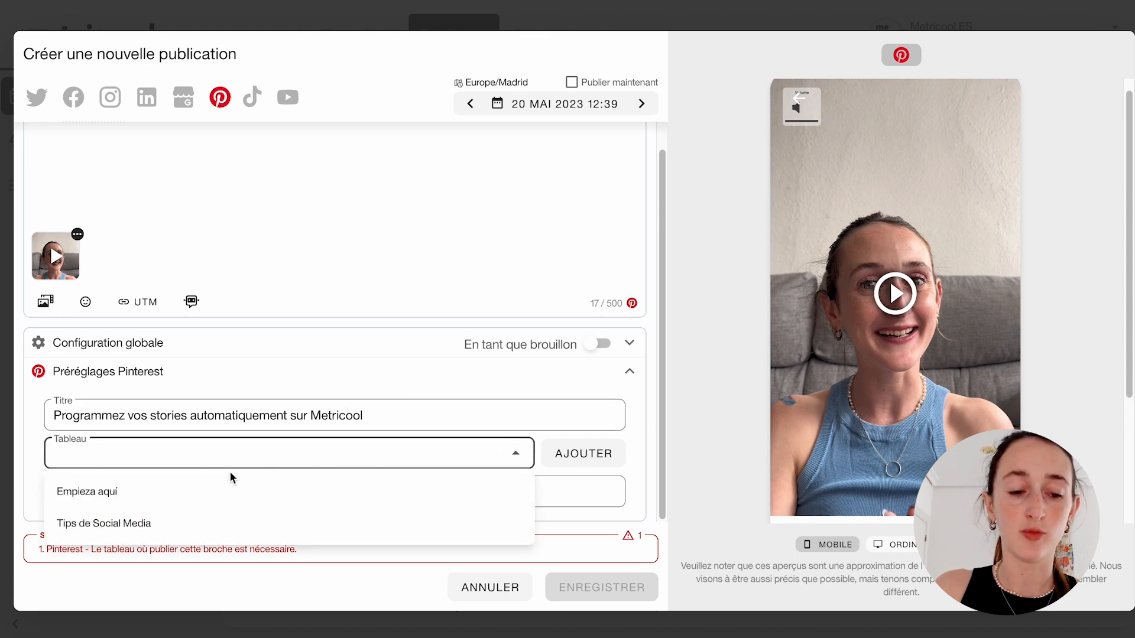
{"action": "left_click", "coordinate": [125, 523]}
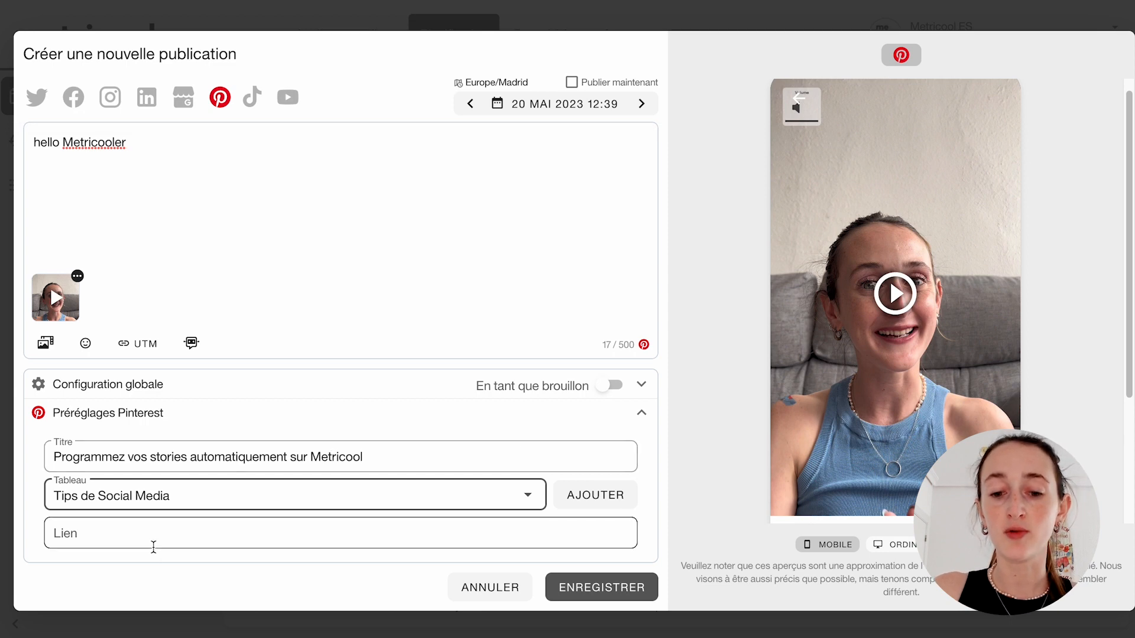
{"action": "left_click", "coordinate": [297, 530]}
{"action": "left_click", "coordinate": [584, 587]}
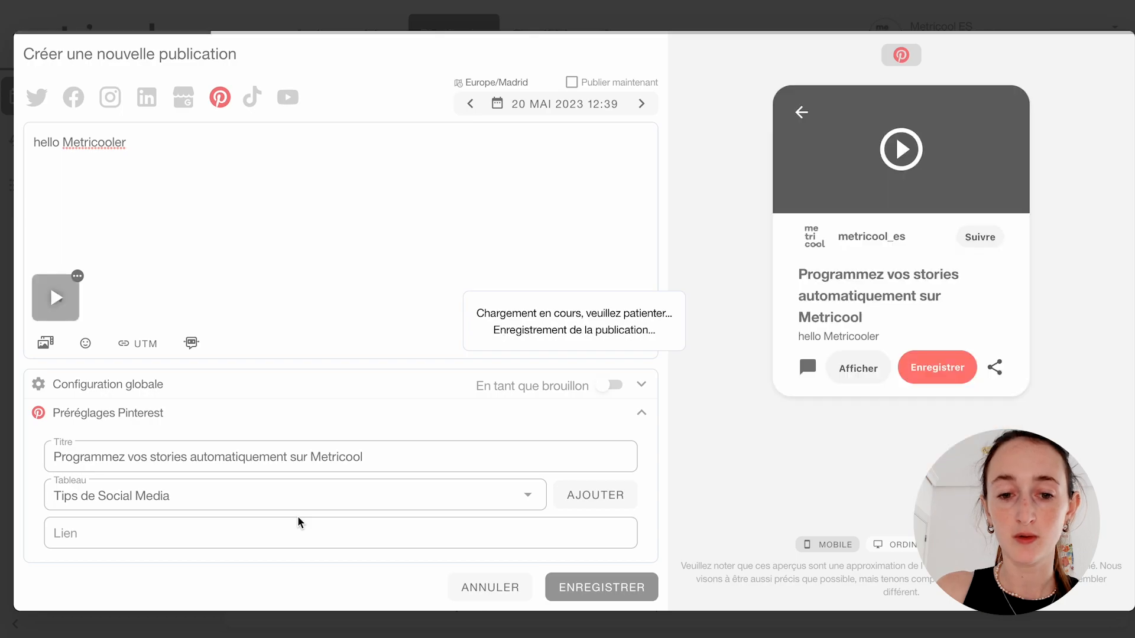
- Go back to the week of 15 to 21 May 2023 in the calendar and locate the hello Metricooler pin on Saturday
{"action": "scroll", "coordinate": [570, 379], "scroll_direction": "down", "scroll_amount": 4}
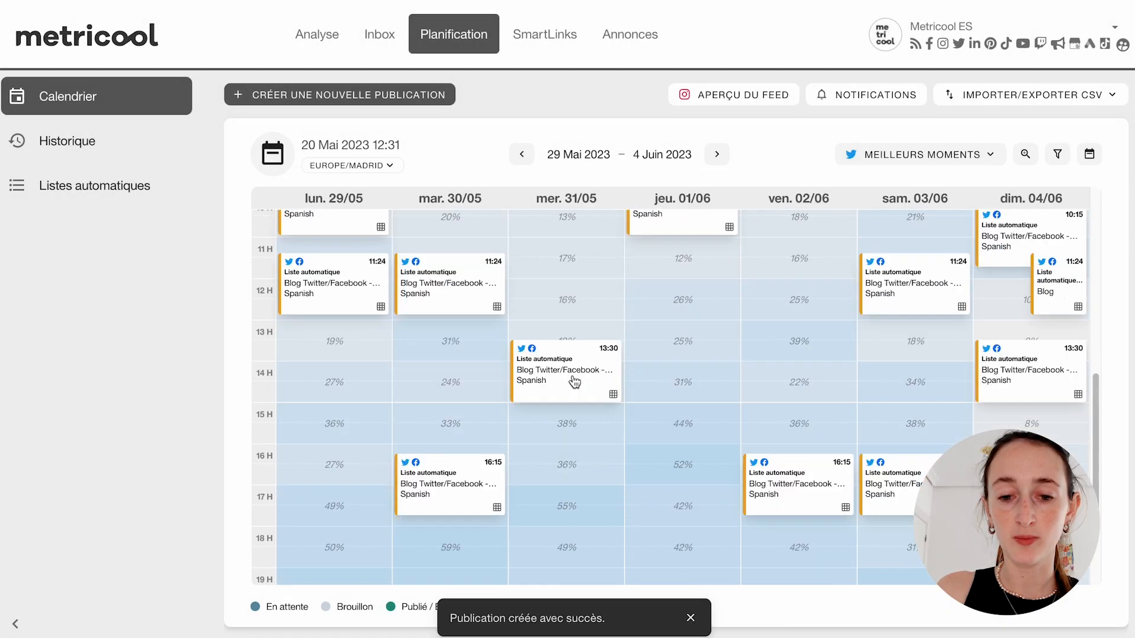
{"action": "left_click", "coordinate": [521, 158]}
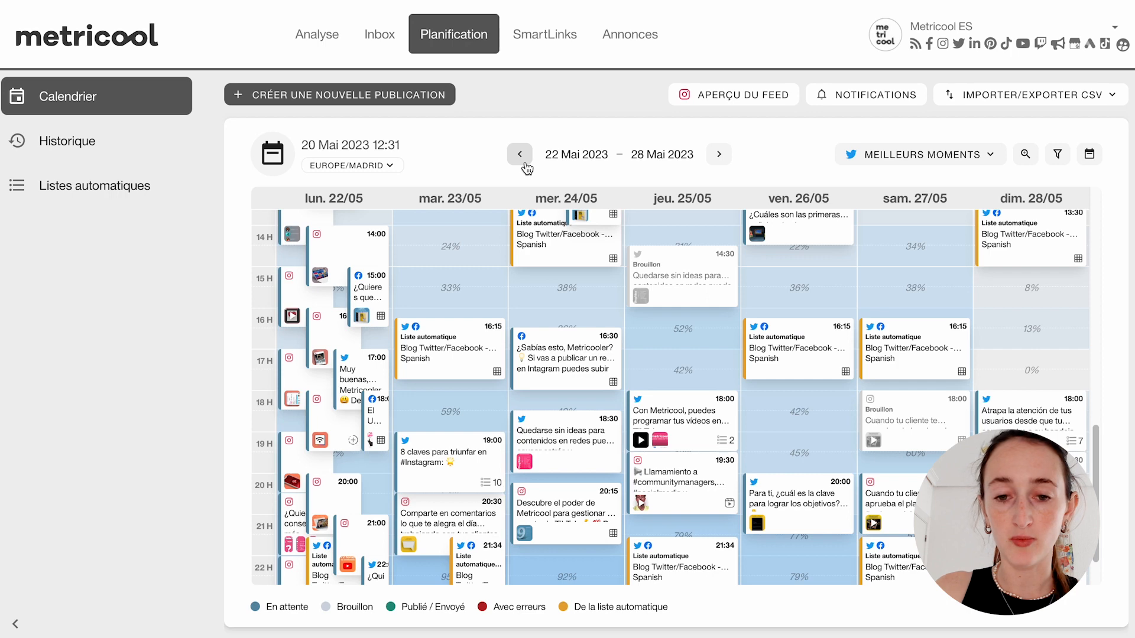
{"action": "left_click", "coordinate": [523, 164]}
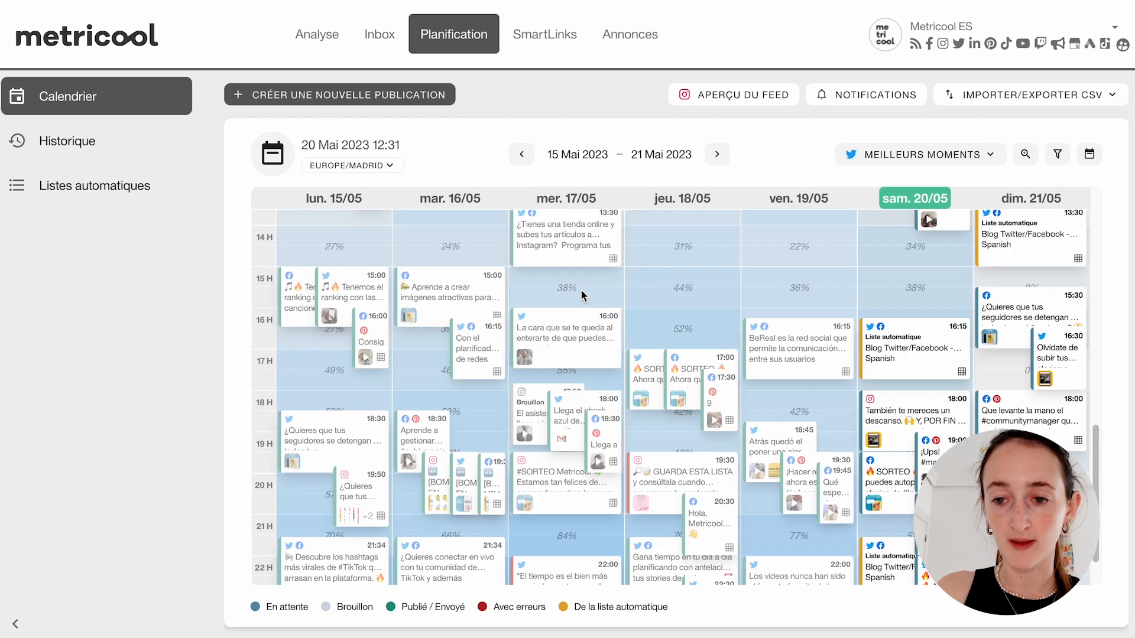
{"action": "scroll", "coordinate": [857, 414], "scroll_direction": "down", "scroll_amount": 1}
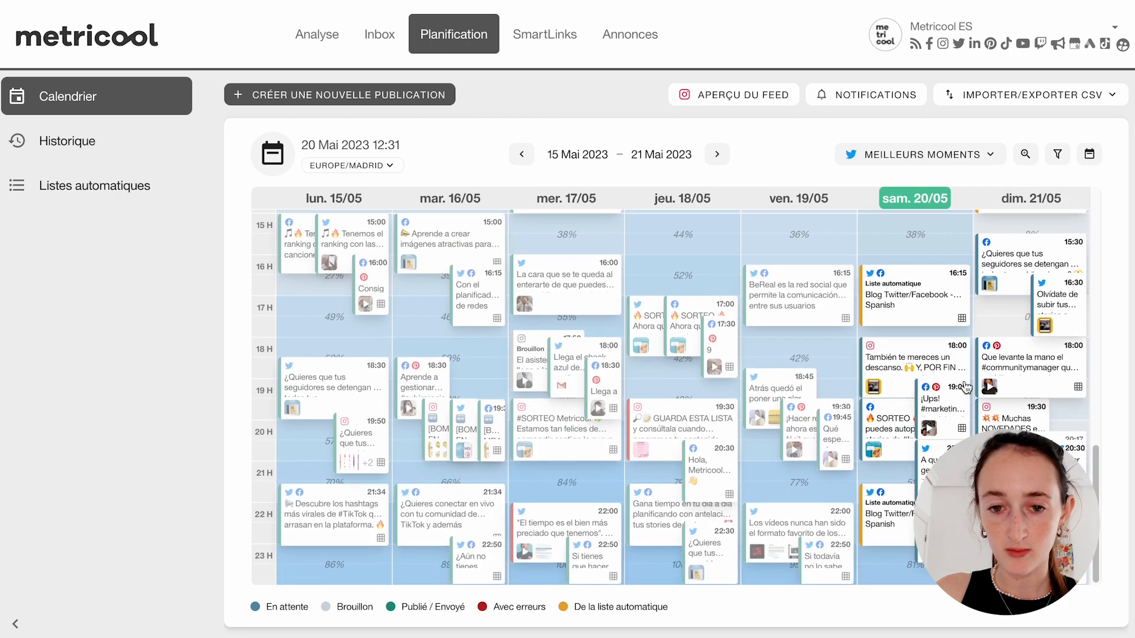
{"action": "scroll", "coordinate": [818, 354], "scroll_direction": "down", "scroll_amount": 2}
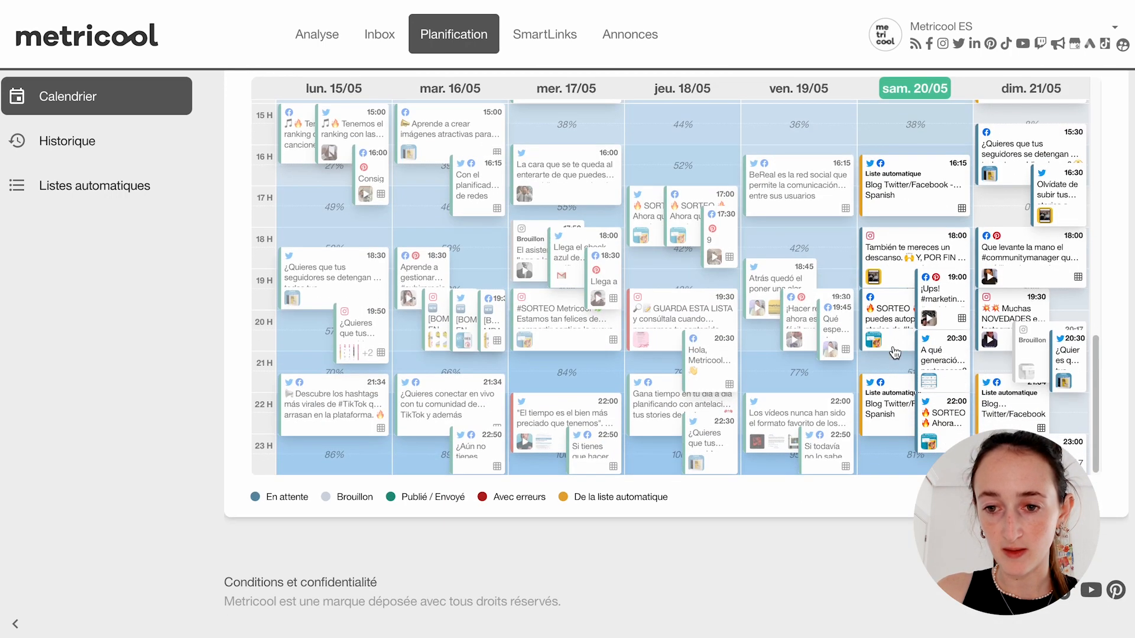
{"action": "scroll", "coordinate": [880, 394], "scroll_direction": "up", "scroll_amount": 1}
{"action": "scroll", "coordinate": [880, 394], "scroll_direction": "up", "scroll_amount": 2}
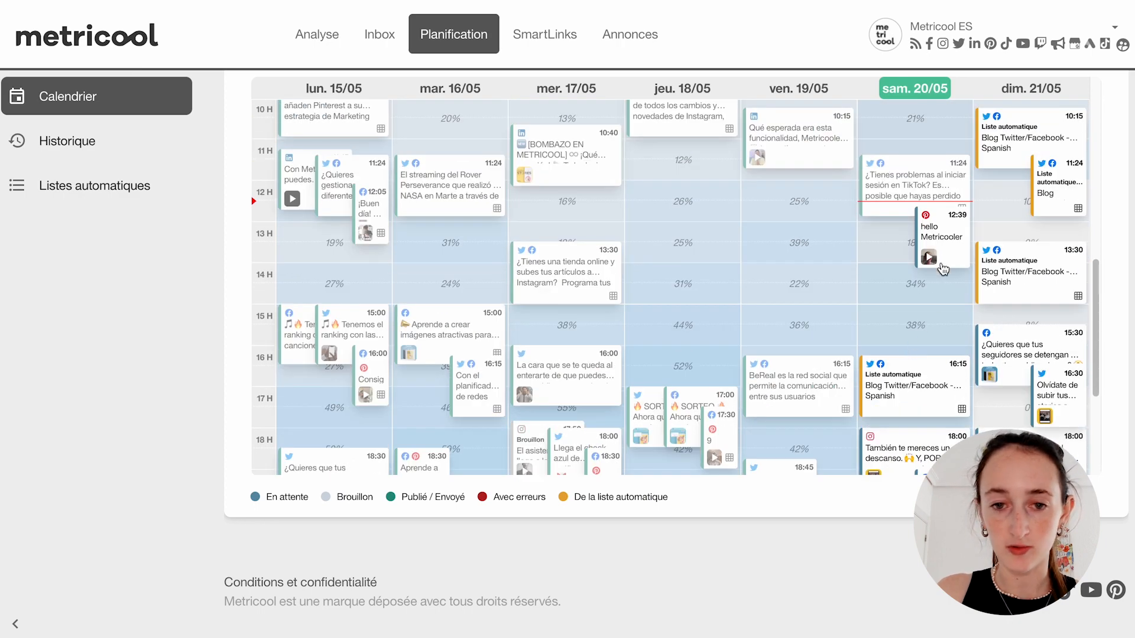
- Reschedule the hello Metricooler pin to 31 May 2023 and save the change
{"action": "left_click", "coordinate": [942, 263]}
{"action": "left_click", "coordinate": [532, 105]}
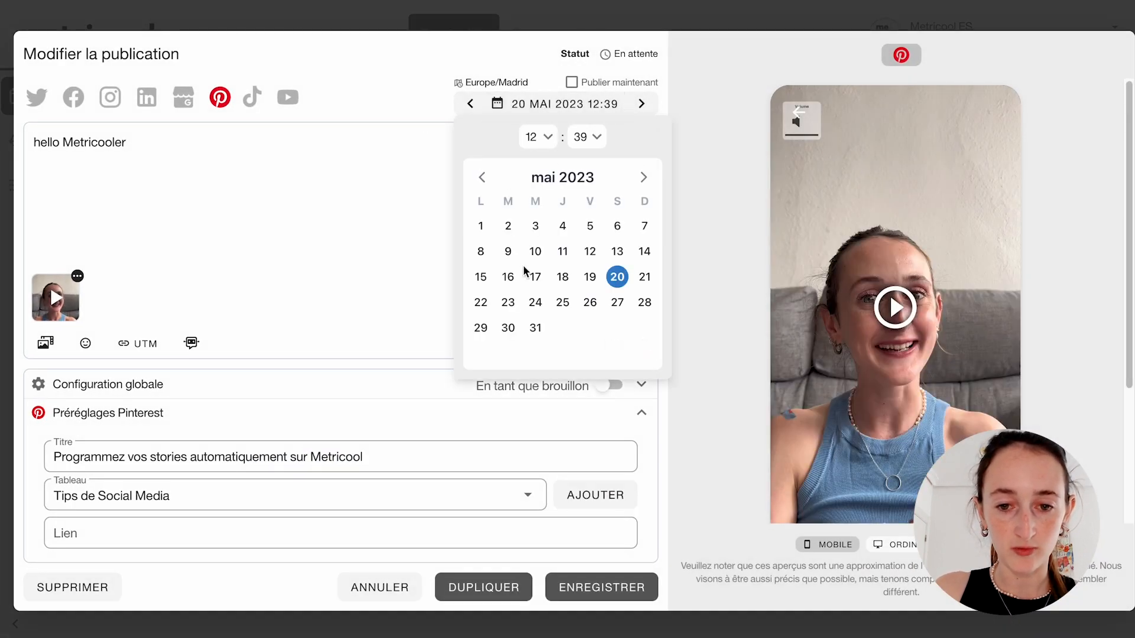
{"action": "left_click", "coordinate": [535, 327]}
{"action": "left_click", "coordinate": [602, 573]}
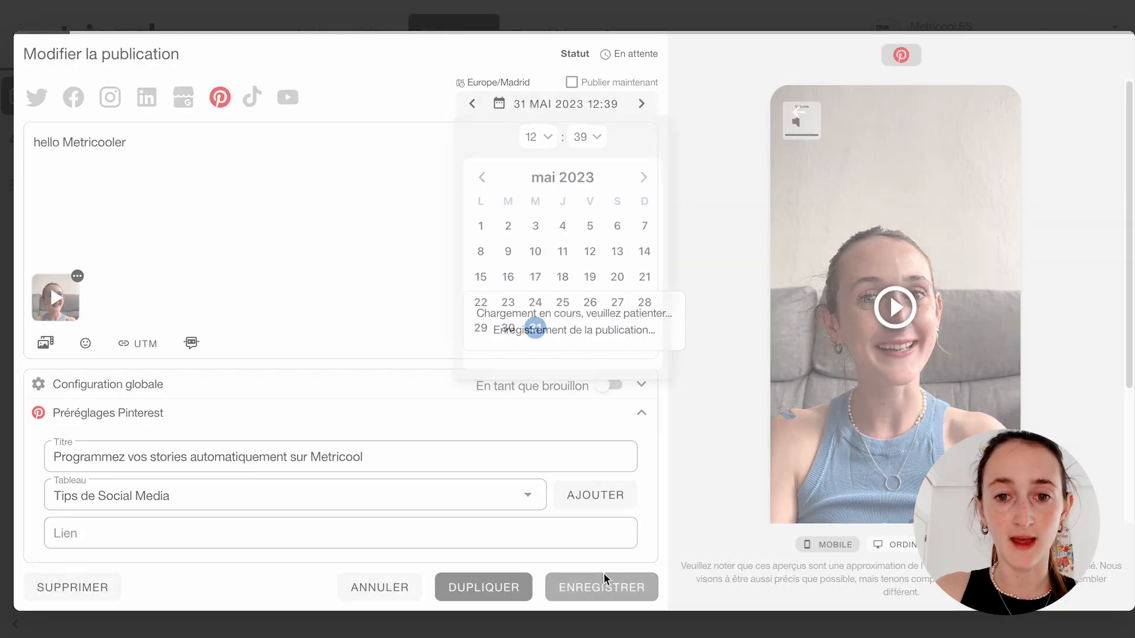
- Move the calendar forward to the week of 29 May to 4 June 2023 and find the rescheduled pin
{"action": "scroll", "coordinate": [434, 389], "scroll_direction": "up", "scroll_amount": 10}
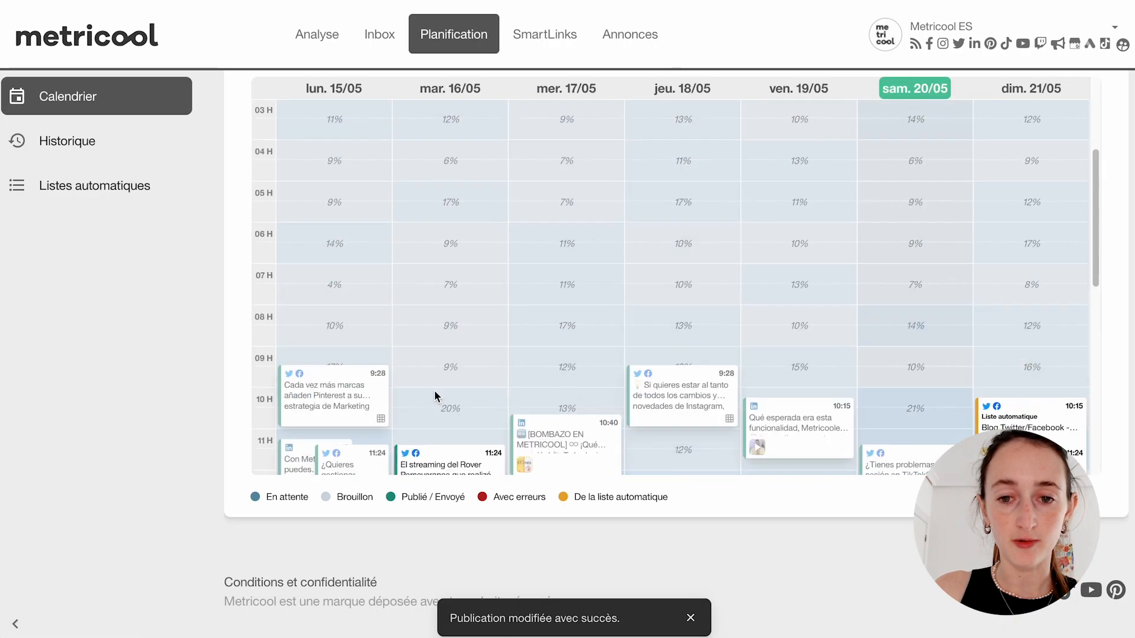
{"action": "left_click", "coordinate": [718, 154]}
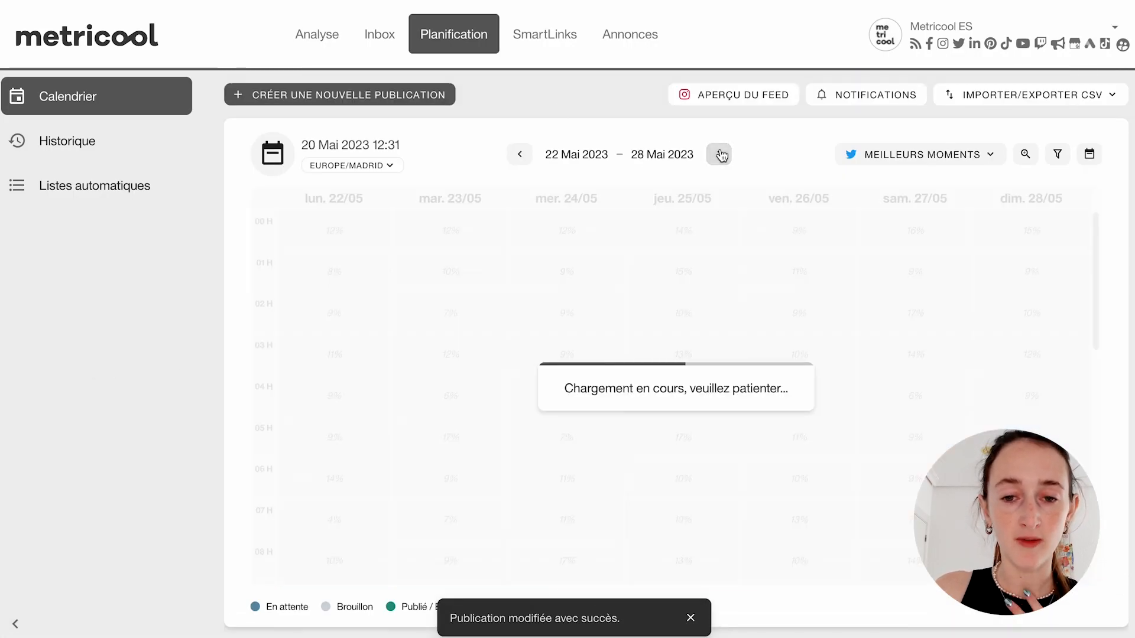
{"action": "left_click", "coordinate": [719, 154]}
{"action": "scroll", "coordinate": [508, 343], "scroll_direction": "down", "scroll_amount": 6}
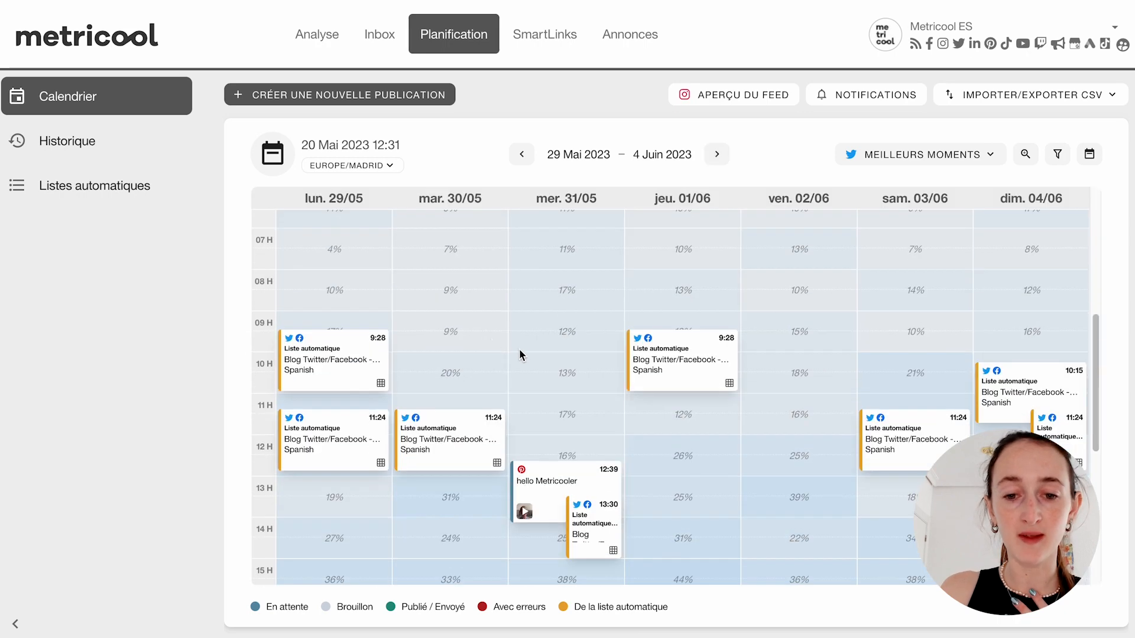
- Reopen the hello Metricooler pin on 31 May for editing and save it again
{"action": "mouse_move", "coordinate": [528, 371]}
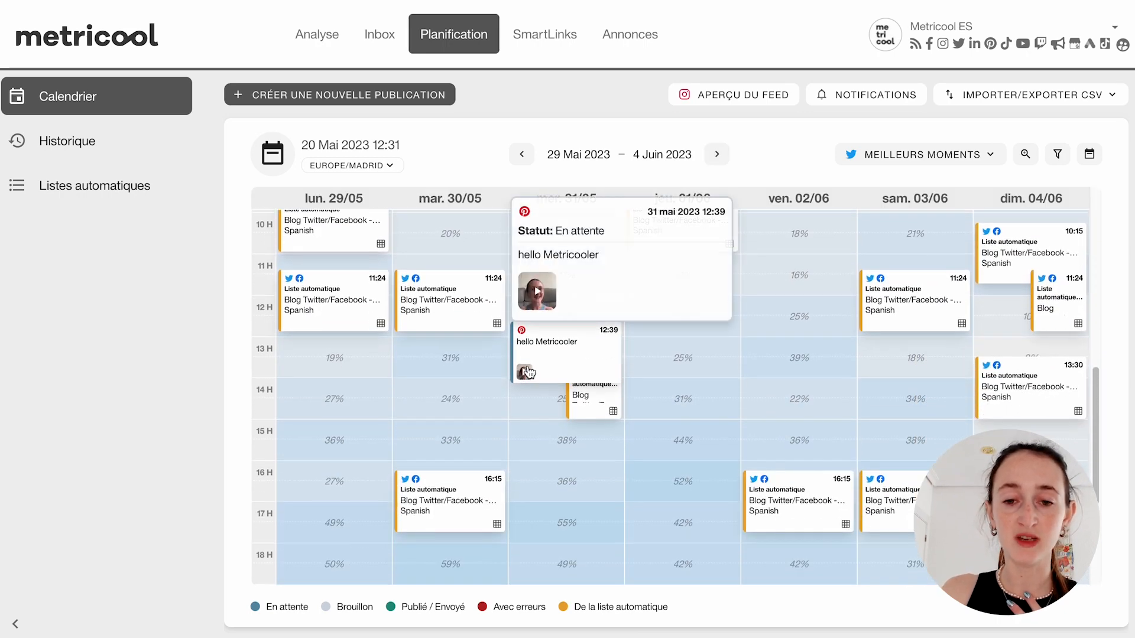
{"action": "left_click", "coordinate": [555, 341]}
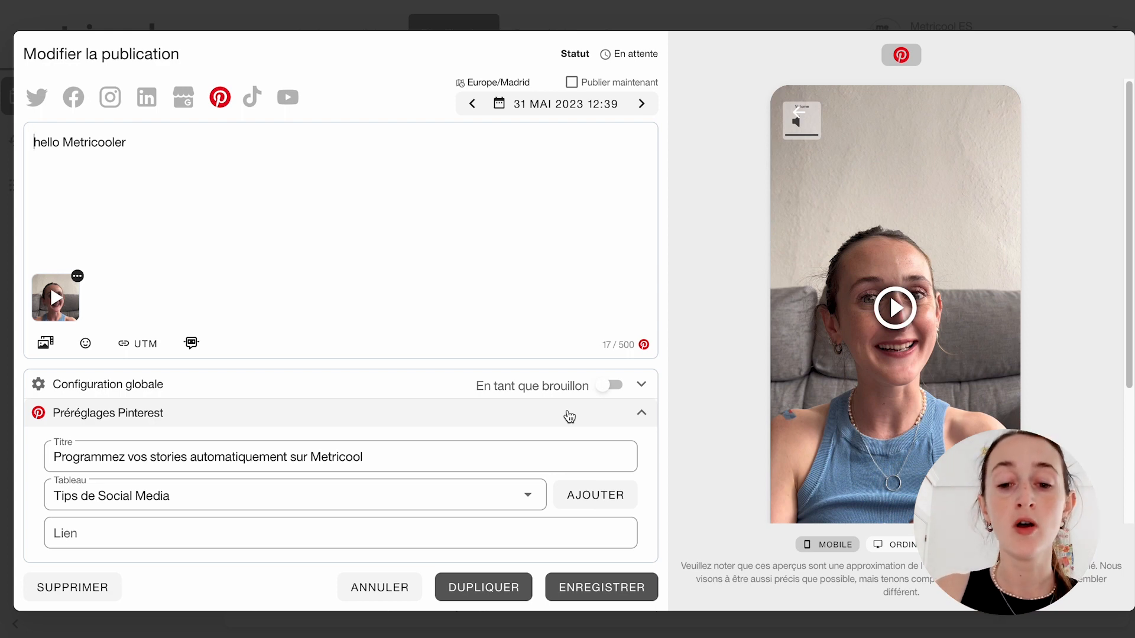
{"action": "left_click", "coordinate": [567, 588]}
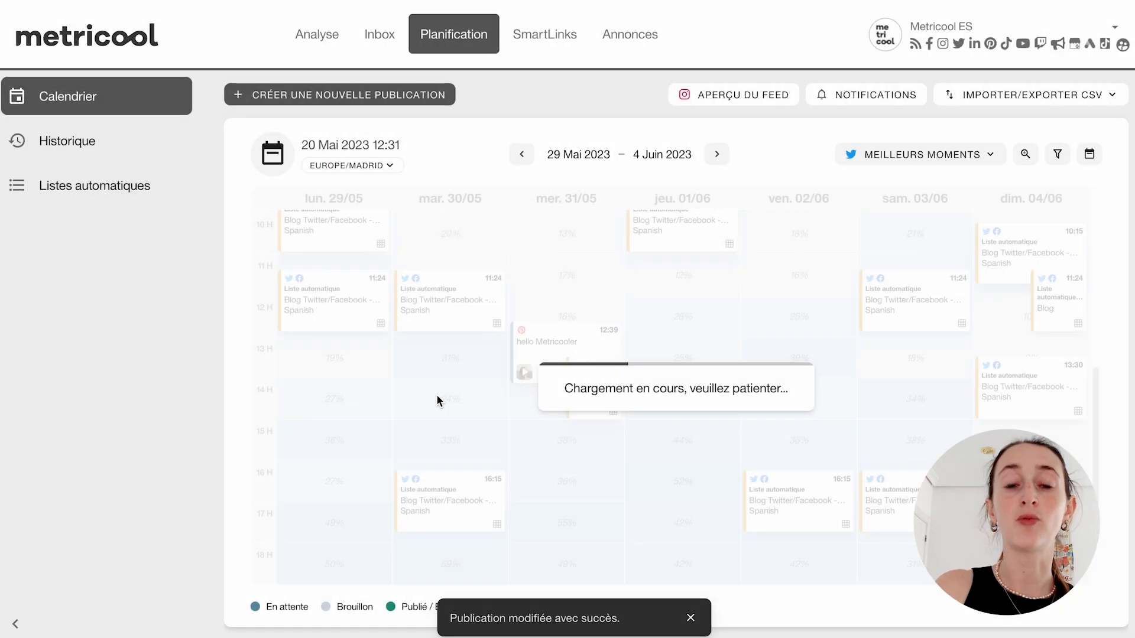